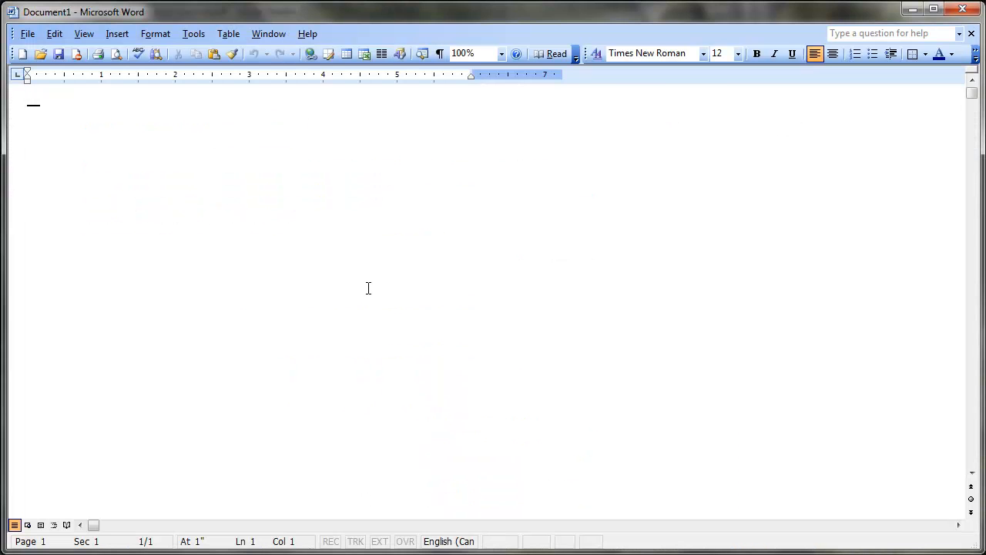
Step: Open porcupine-caribou-herd-report.txt from the Desktop, with the file type filter set to All Files
click(26, 34)
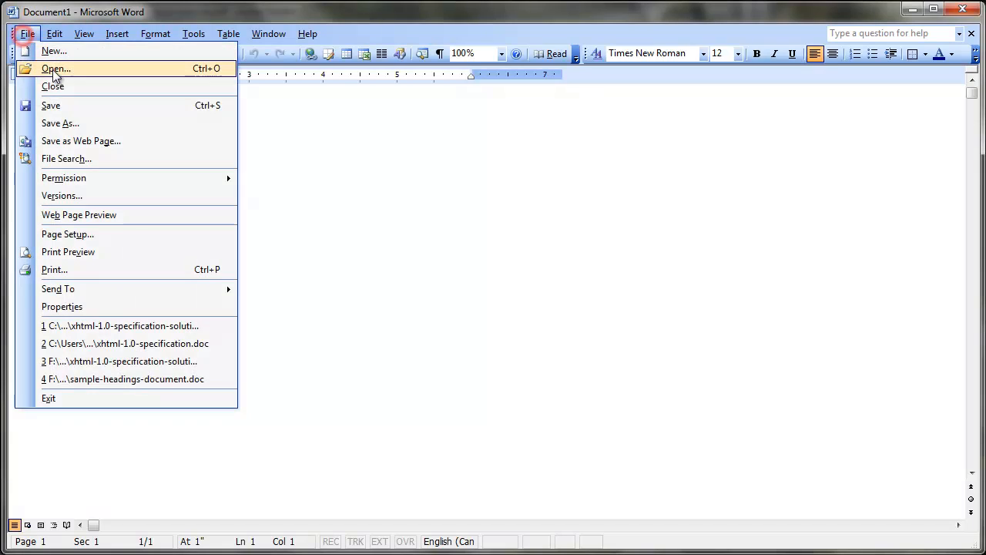
click(54, 72)
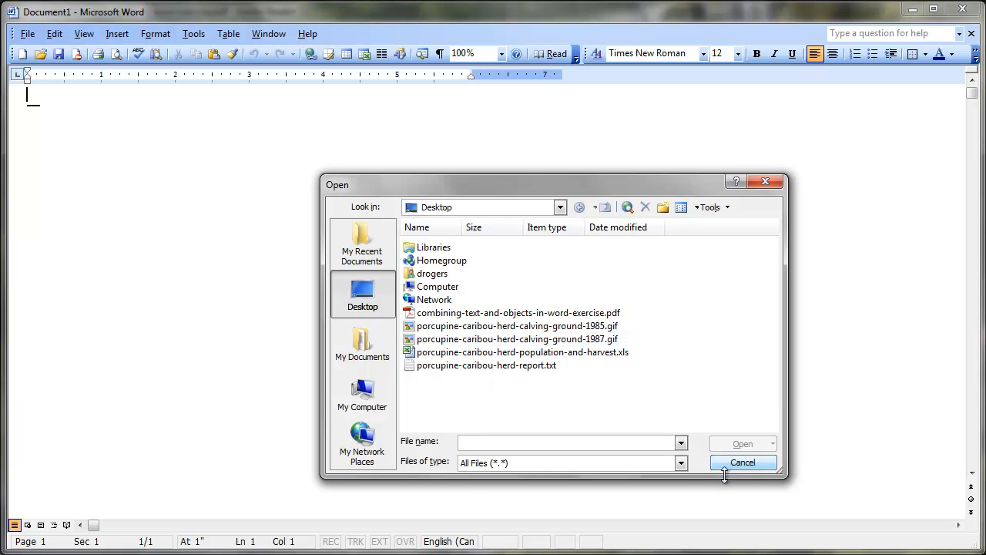
click(681, 462)
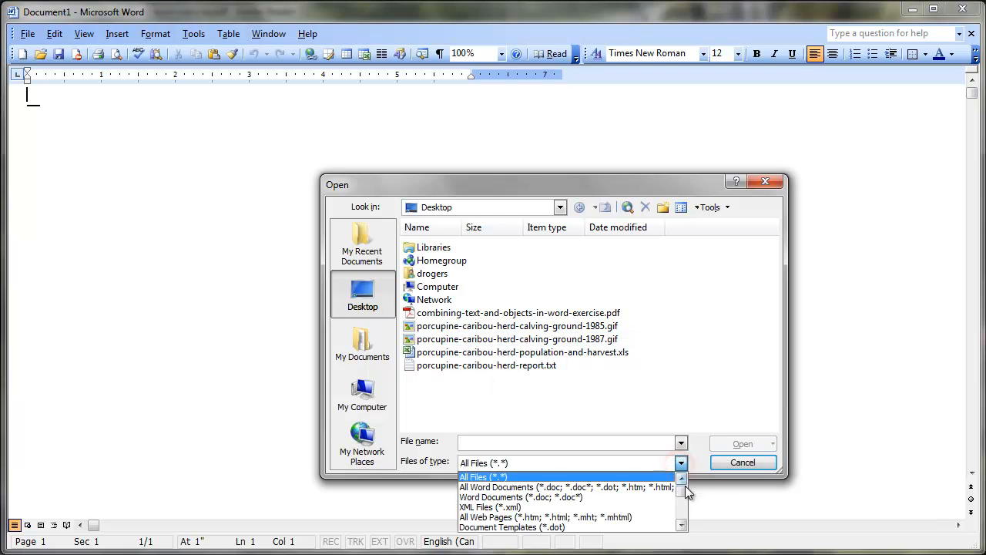
click(667, 487)
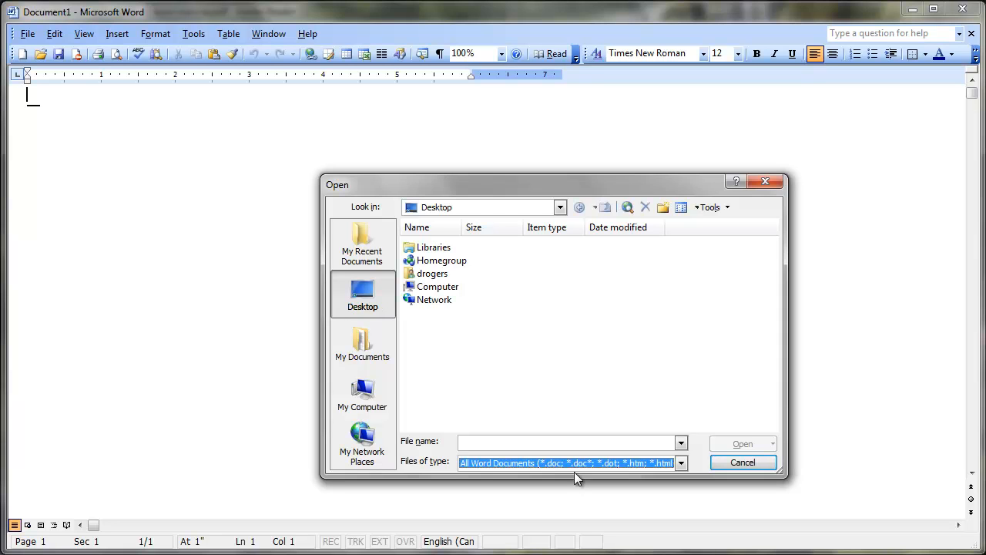
click(683, 463)
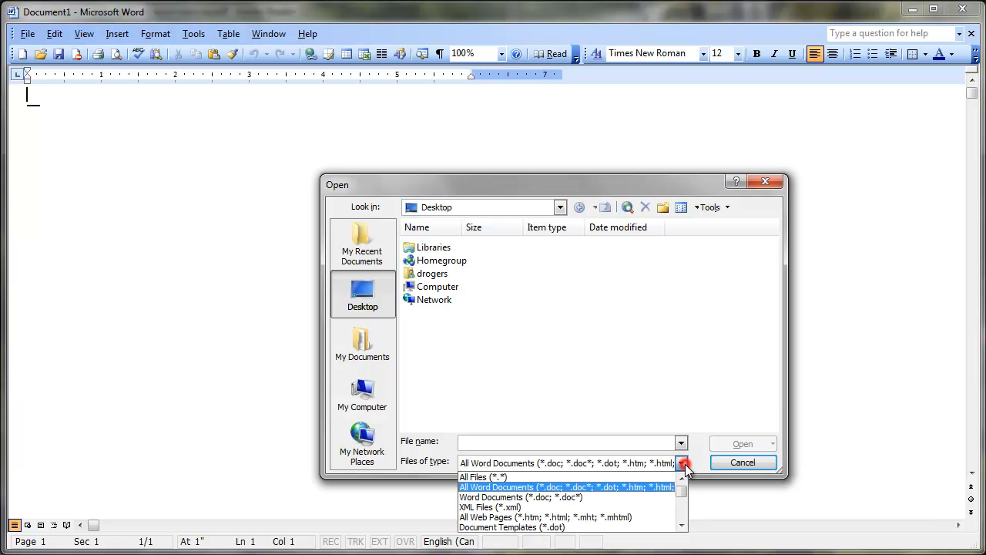
click(645, 477)
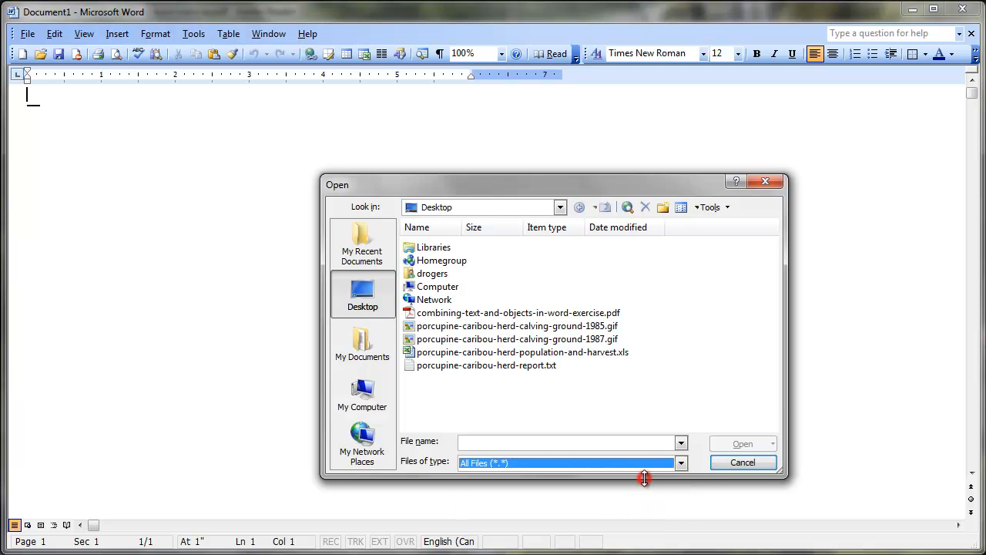
click(531, 365)
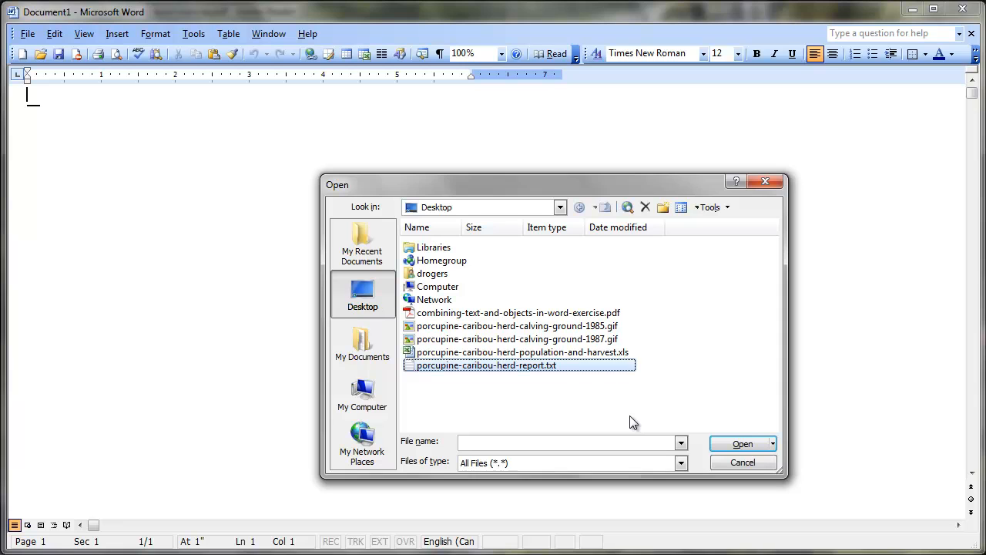
click(737, 445)
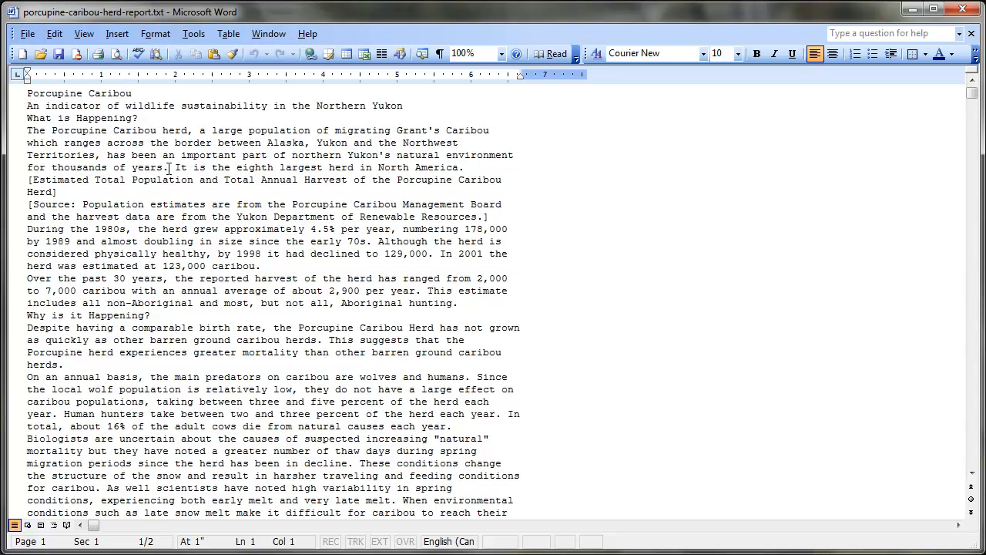
Step: Save the report on the Desktop as a Word Document named porcupine-caribou-herd-report.doc
click(27, 34)
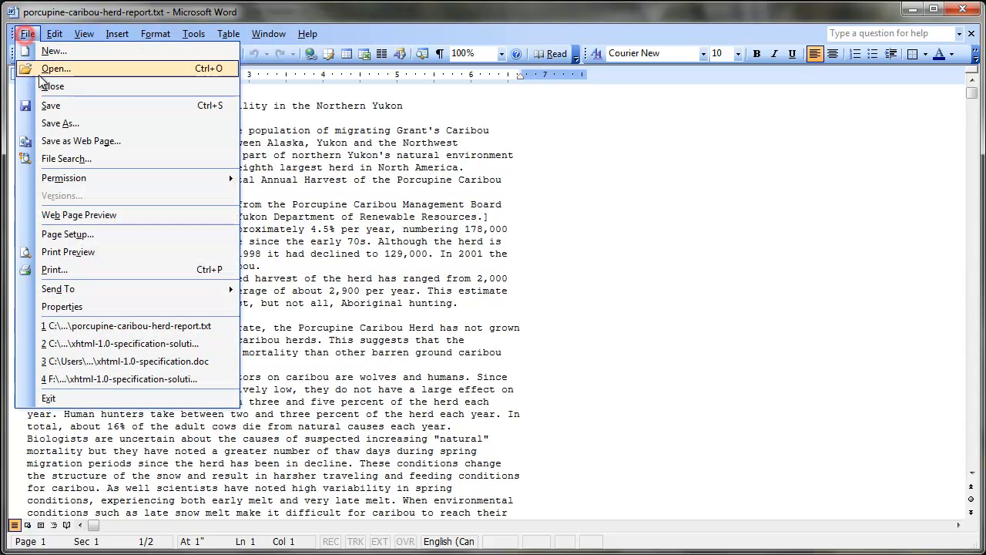
click(56, 123)
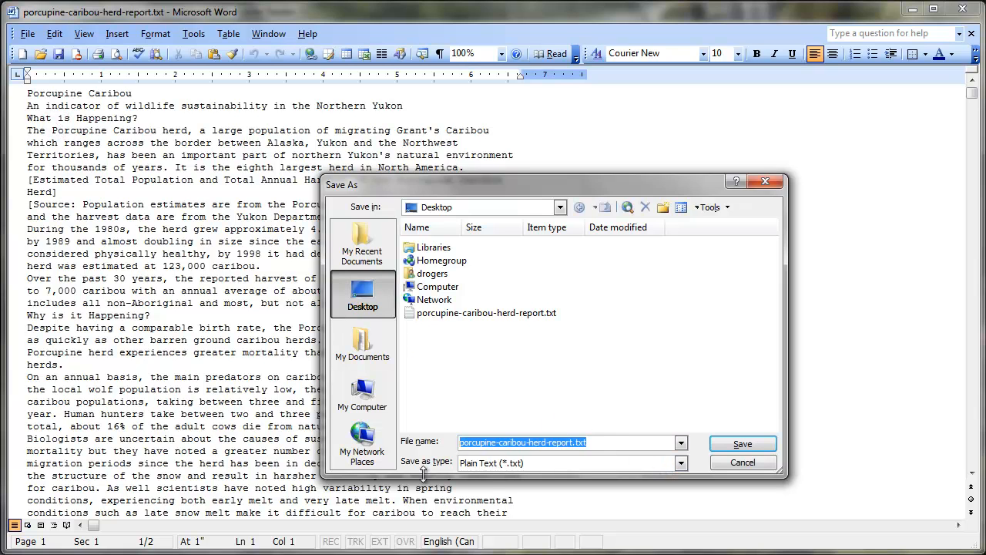
click(548, 463)
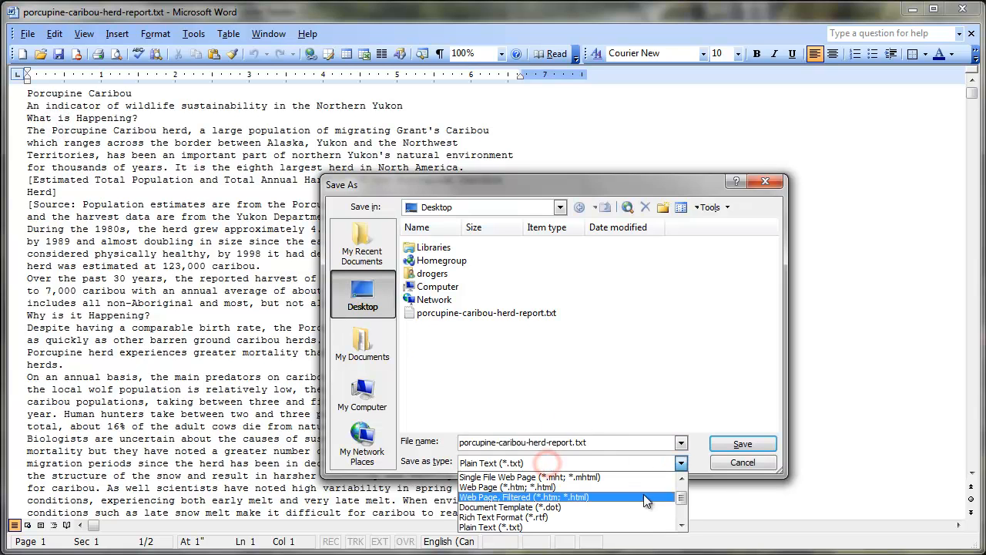
drag(682, 499, 683, 487)
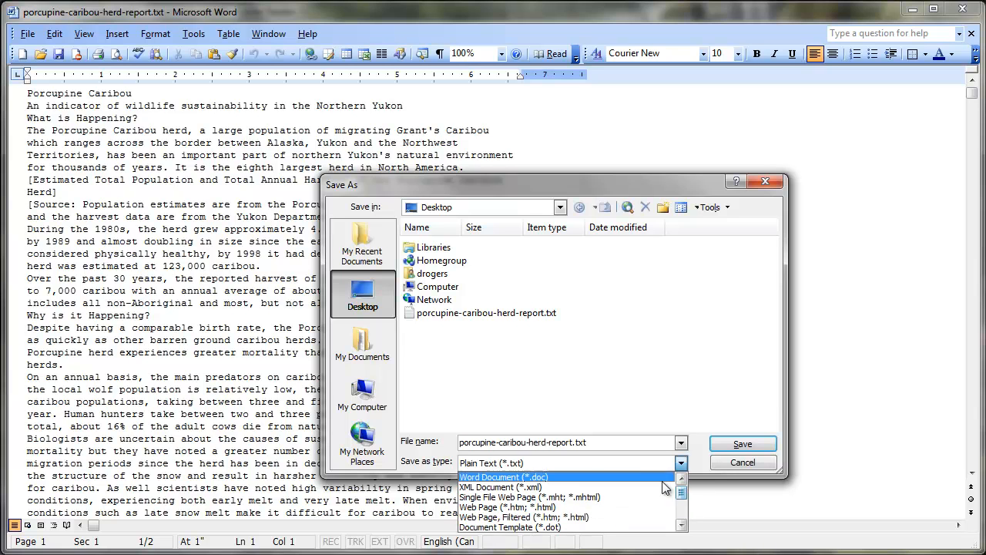
click(651, 477)
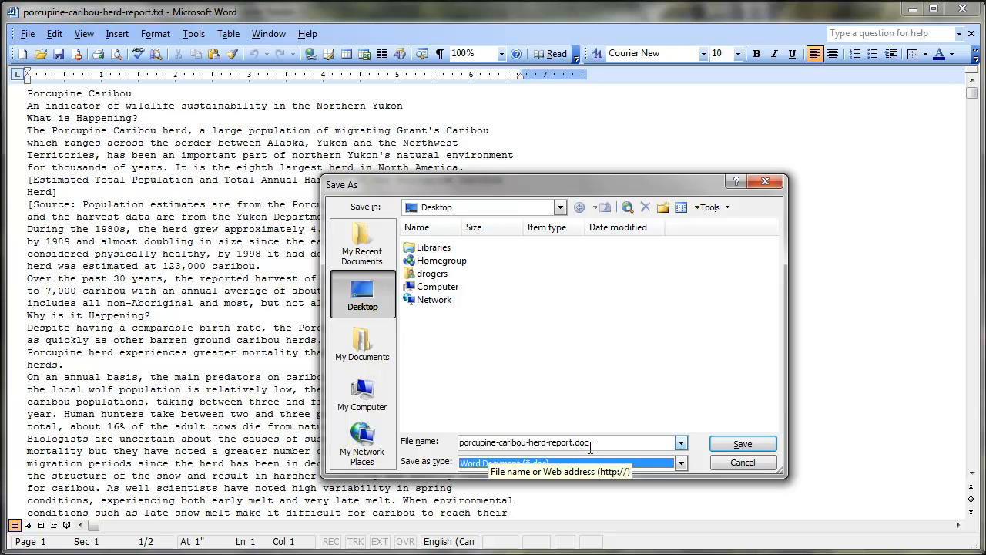
click(733, 445)
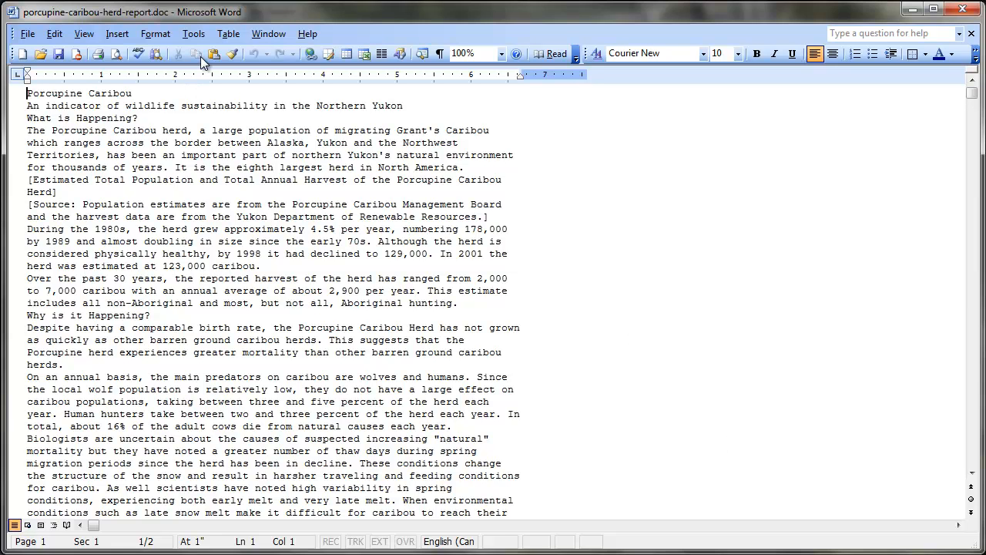
Step: Display Styles and Formatting and apply the Normal style to the entire document text
click(156, 34)
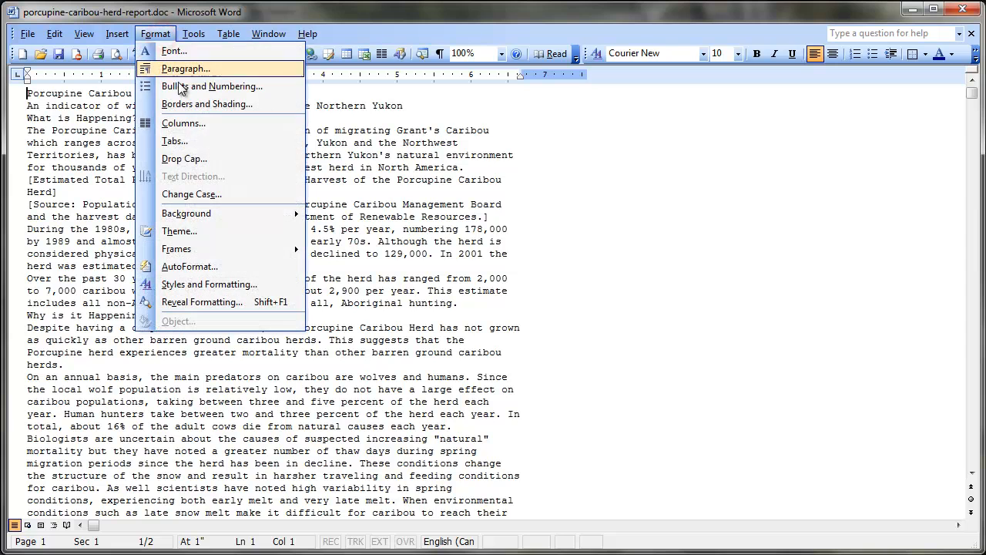
click(212, 284)
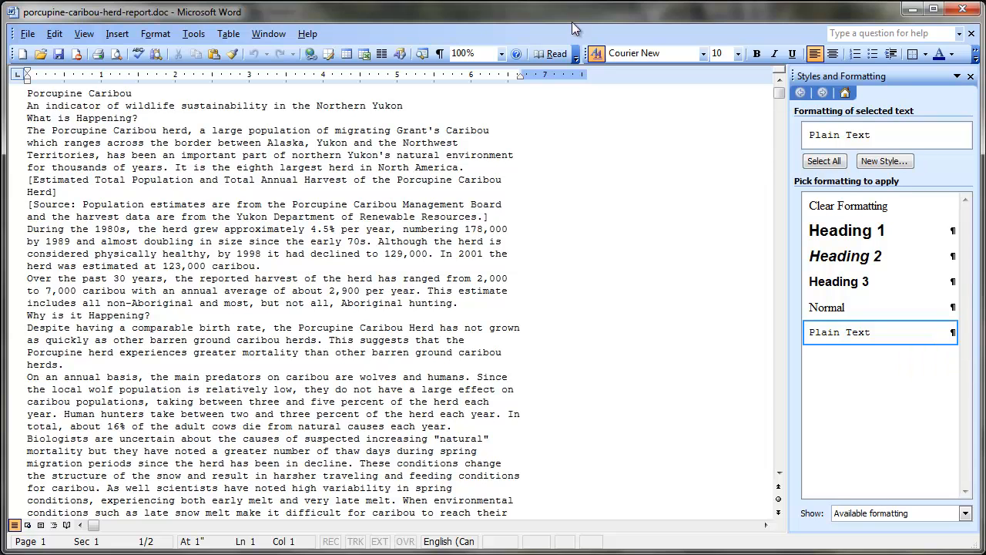
click(269, 215)
click(54, 34)
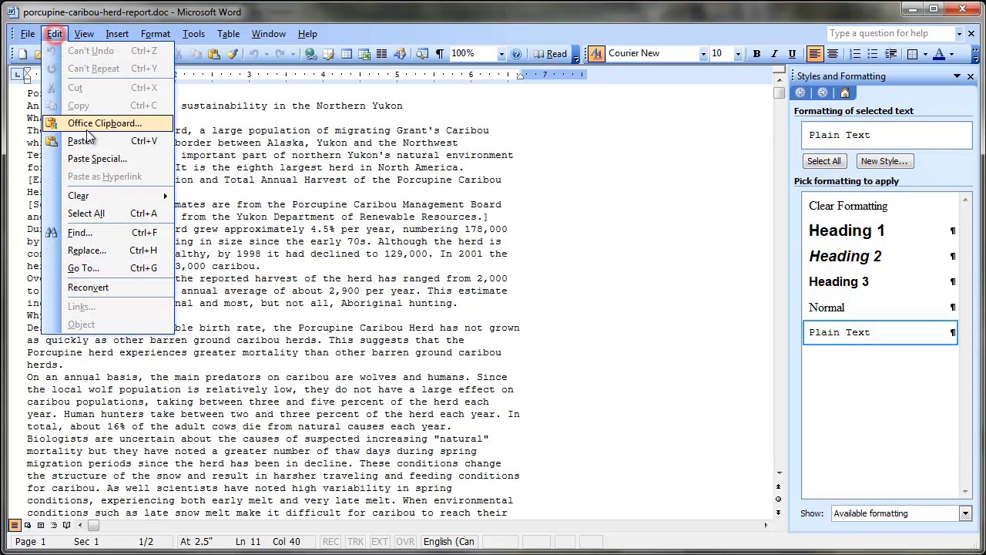
click(112, 214)
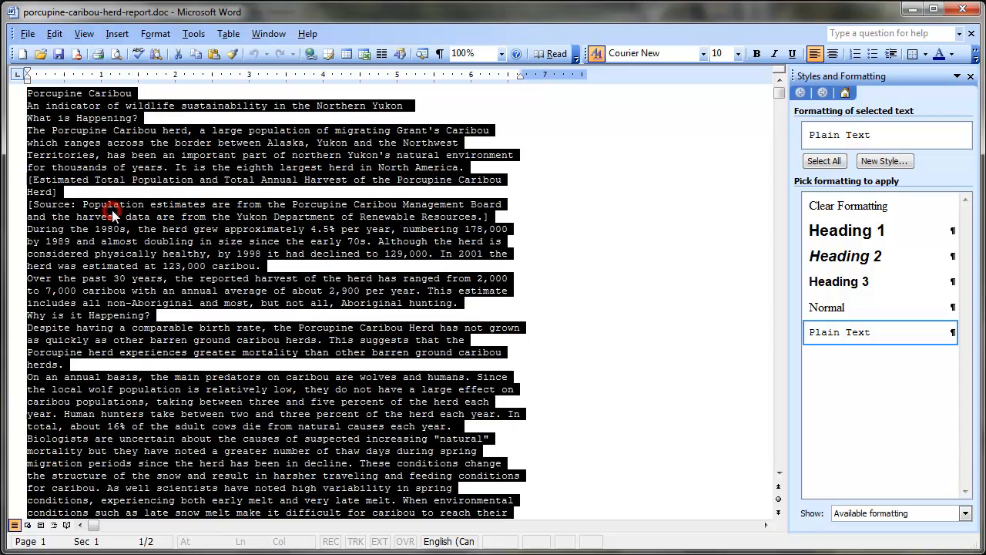
click(826, 307)
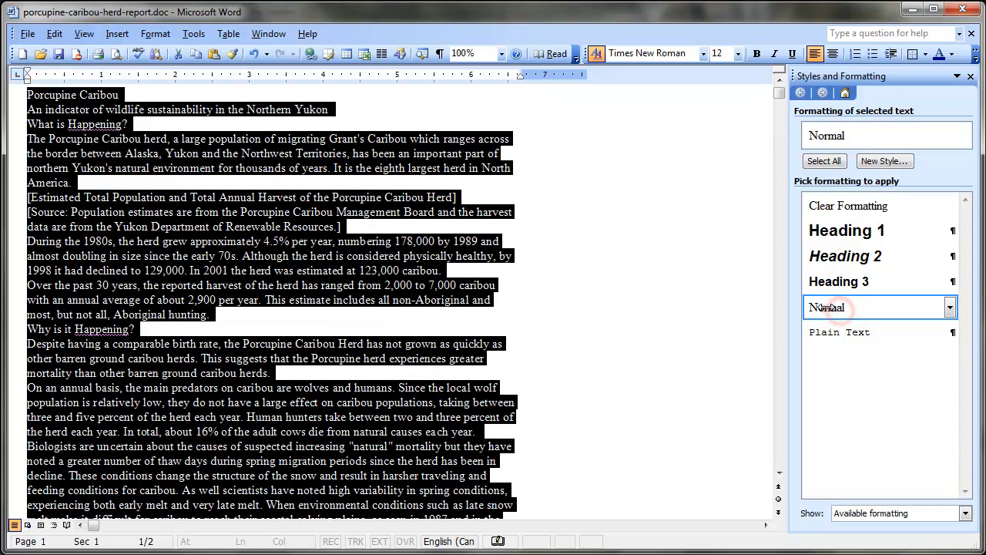
click(506, 315)
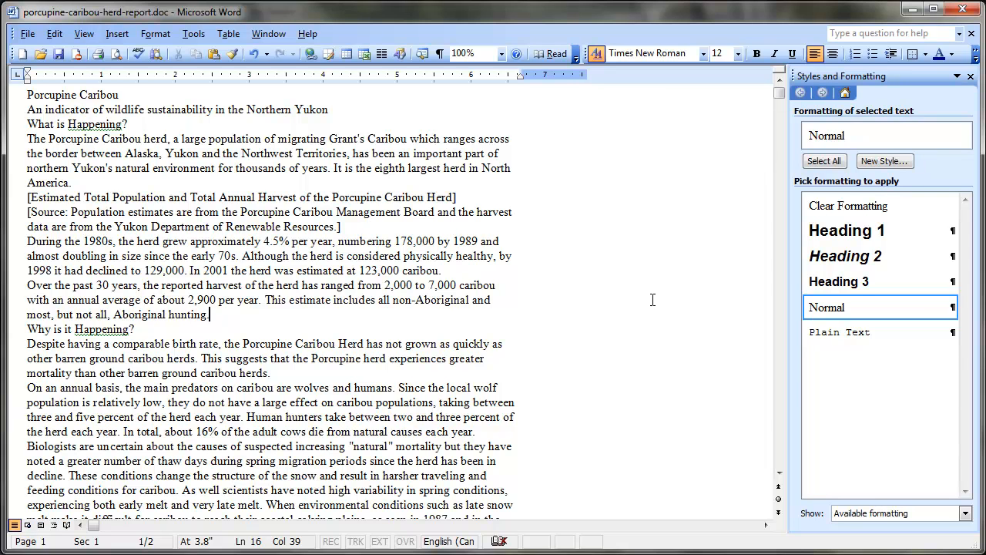
Step: Modify the Normal style's paragraph format to have 12 pt spacing after
click(950, 309)
click(898, 346)
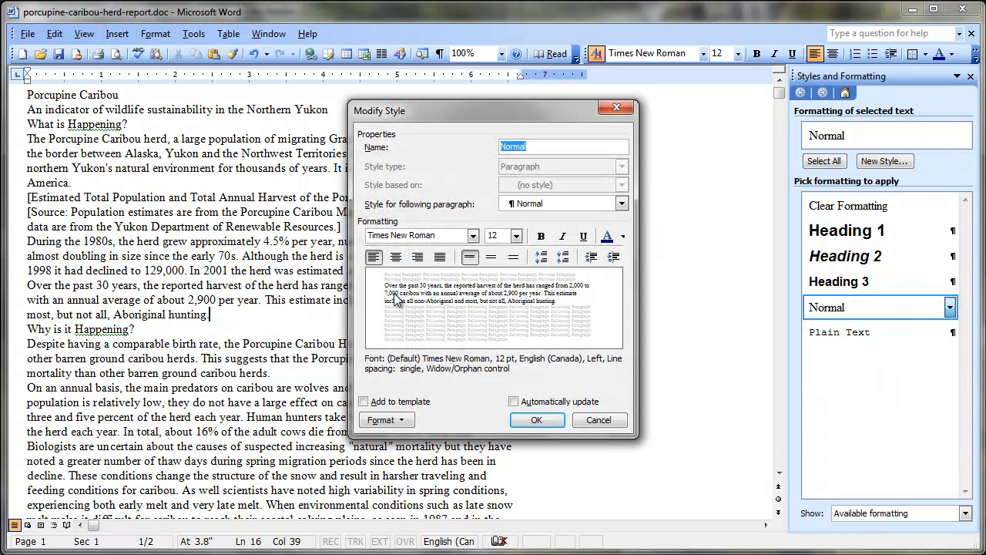
click(385, 418)
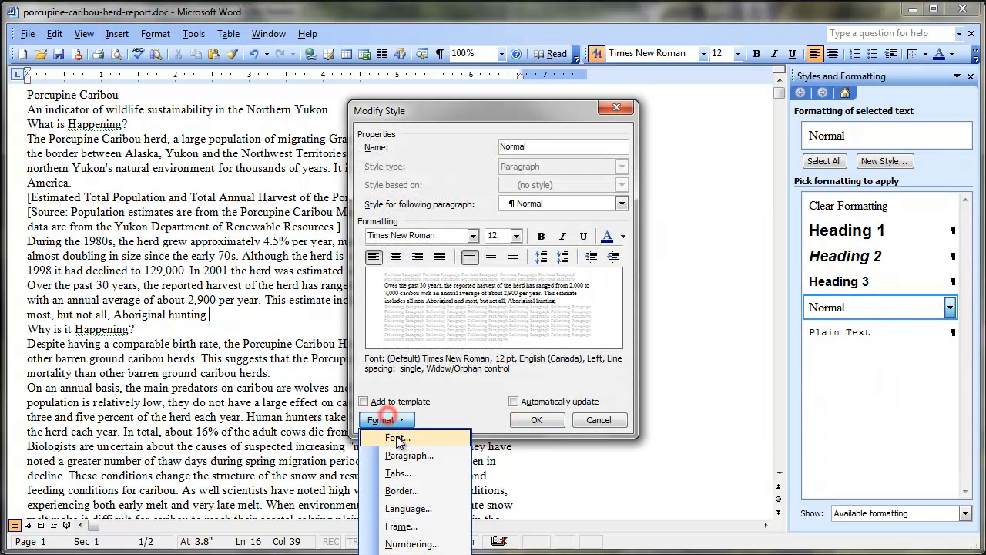
click(409, 456)
click(469, 285)
click(468, 285)
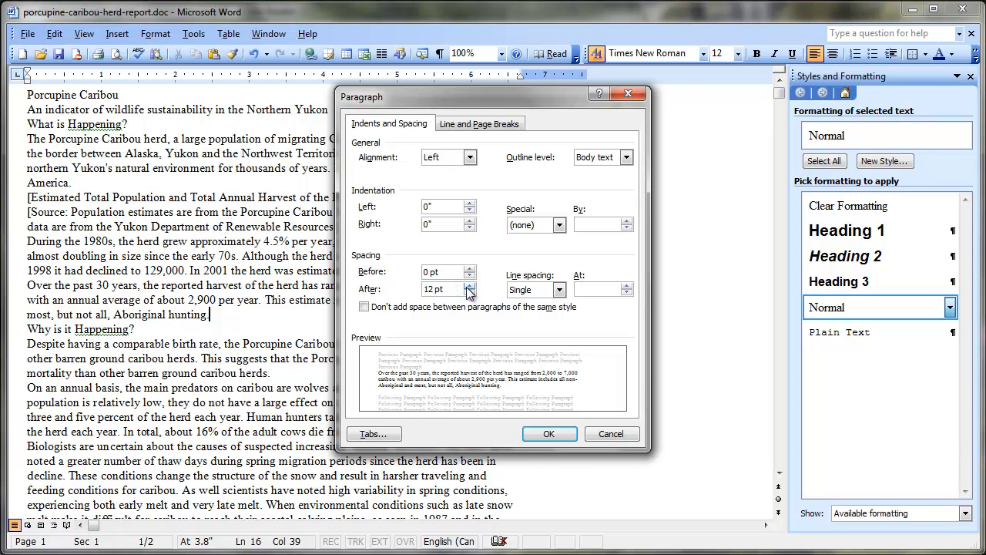
click(548, 434)
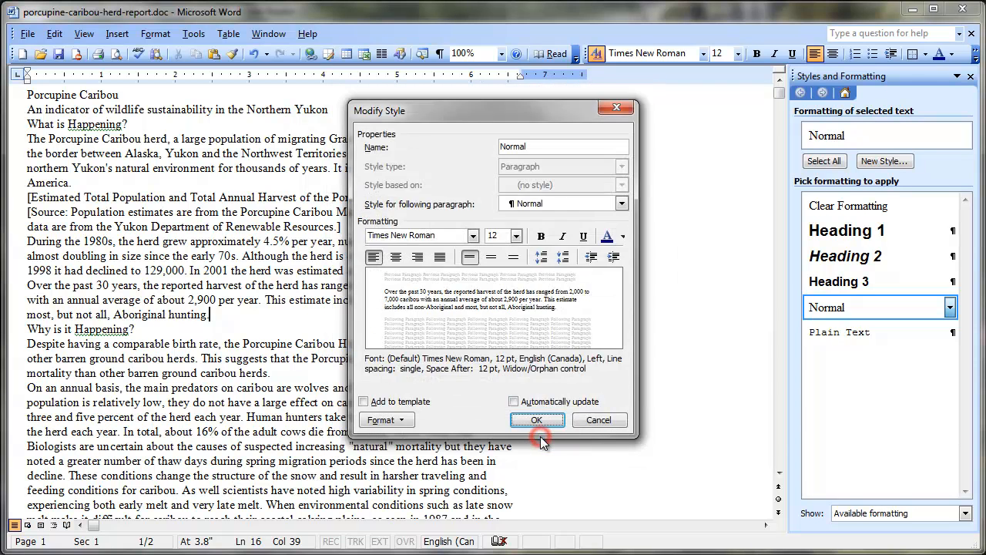
click(540, 420)
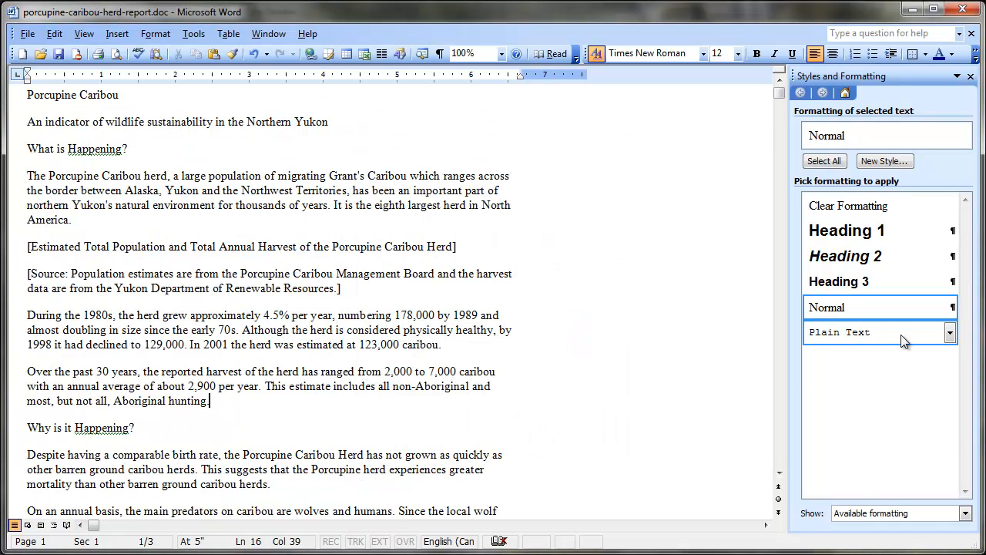
Step: Delete the Plain Text style from the document and confirm the deletion
click(949, 335)
click(919, 391)
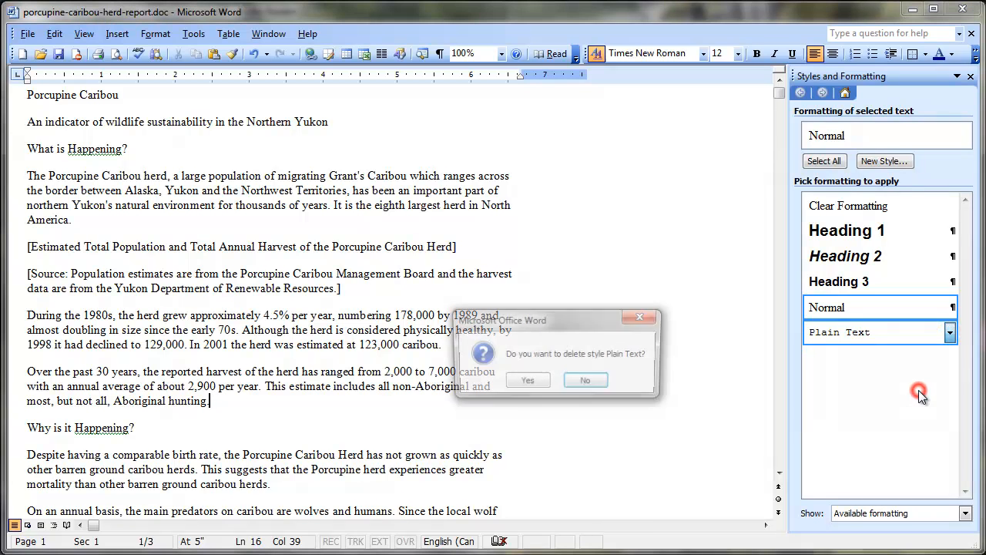
click(525, 382)
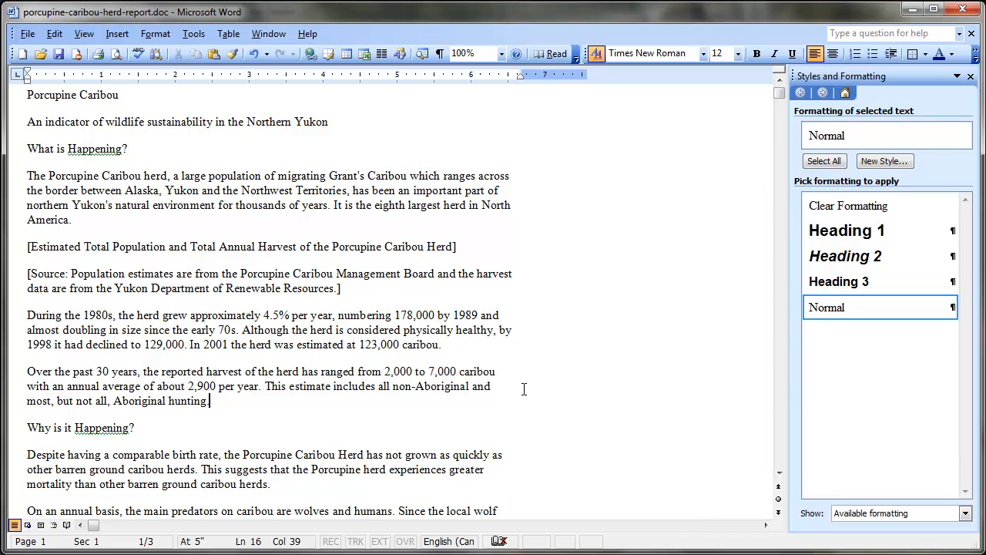
Step: List all styles and apply the Title style to the first line, "Porcupine Caribou"
click(56, 95)
click(966, 514)
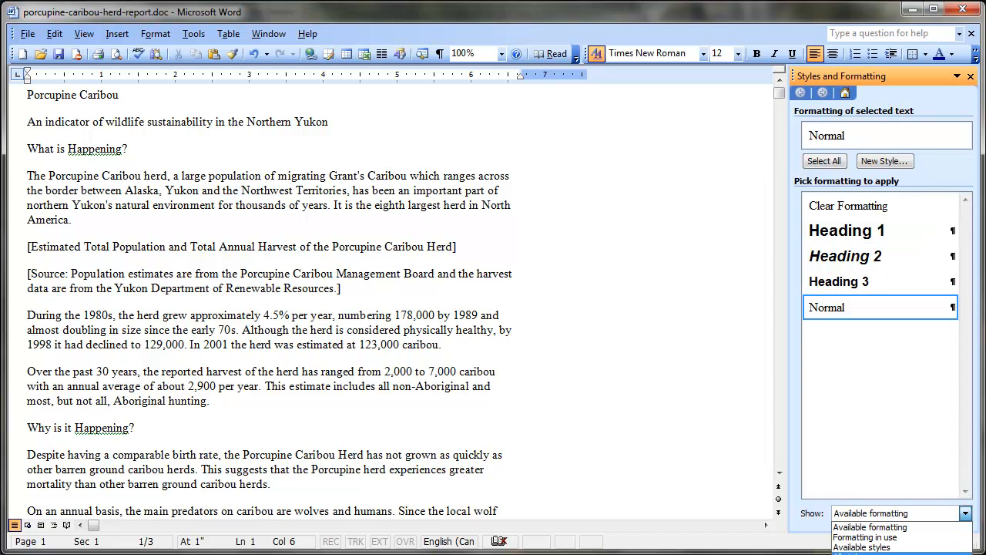
click(855, 552)
drag(966, 218, 975, 491)
click(875, 484)
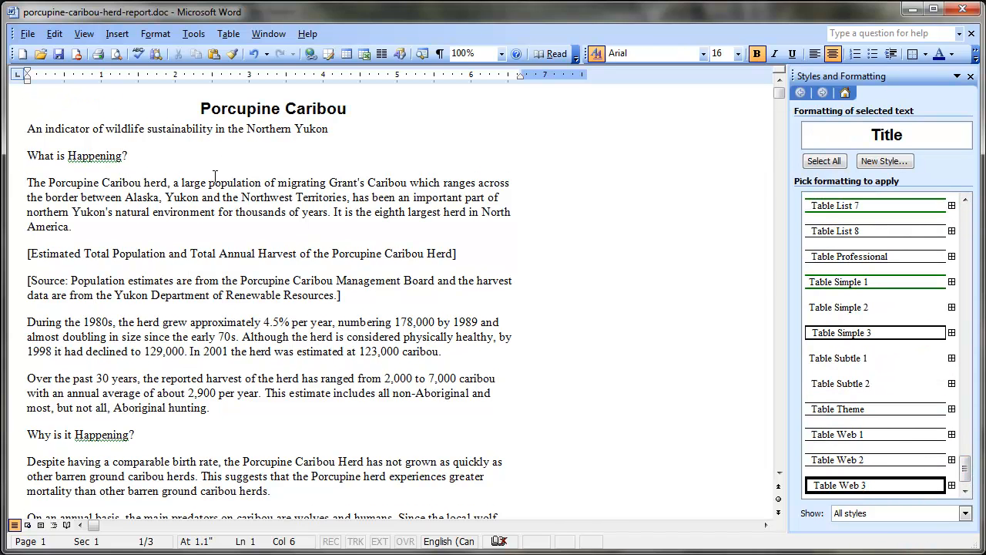
Step: Apply the Subtitle style to the line "An indicator of wildlife sustainability in the Northern Yukon"
click(238, 131)
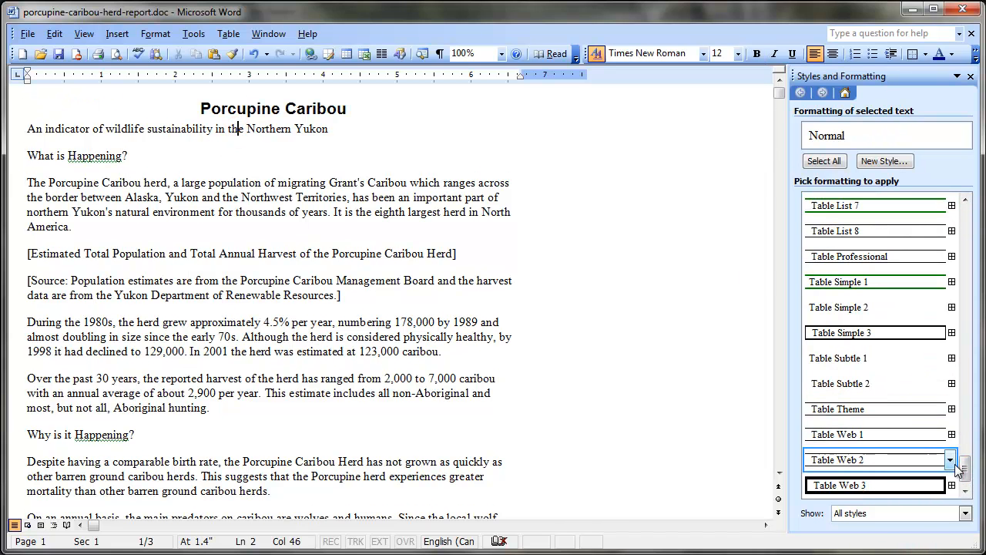
drag(969, 473, 978, 377)
click(890, 409)
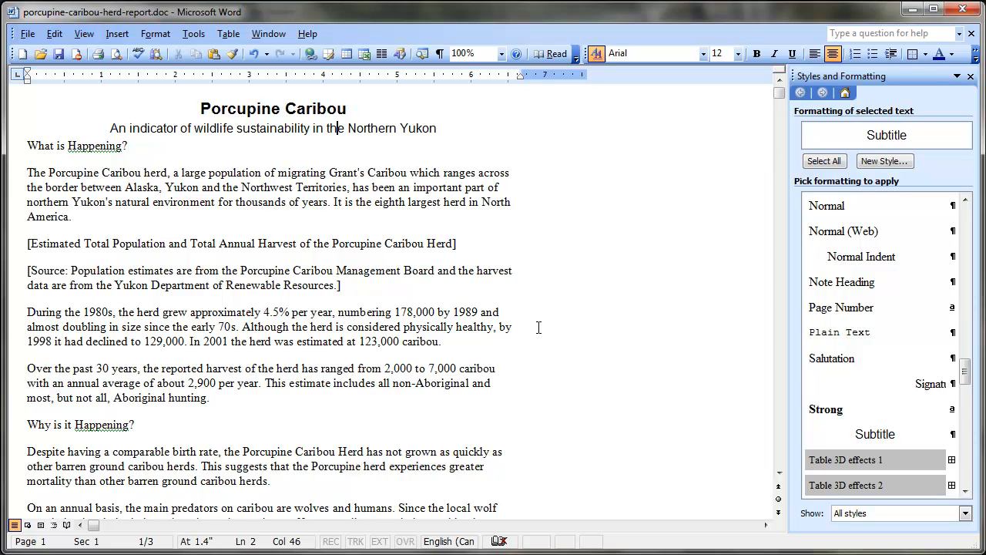
Step: Check the list of formatting in use, and set the style list to show available formatting
click(965, 514)
click(960, 537)
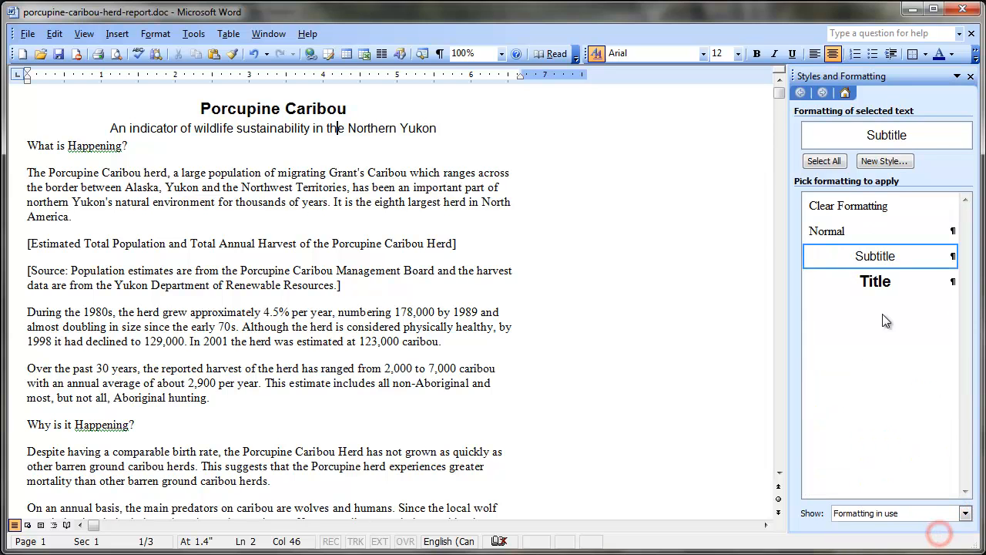
click(965, 513)
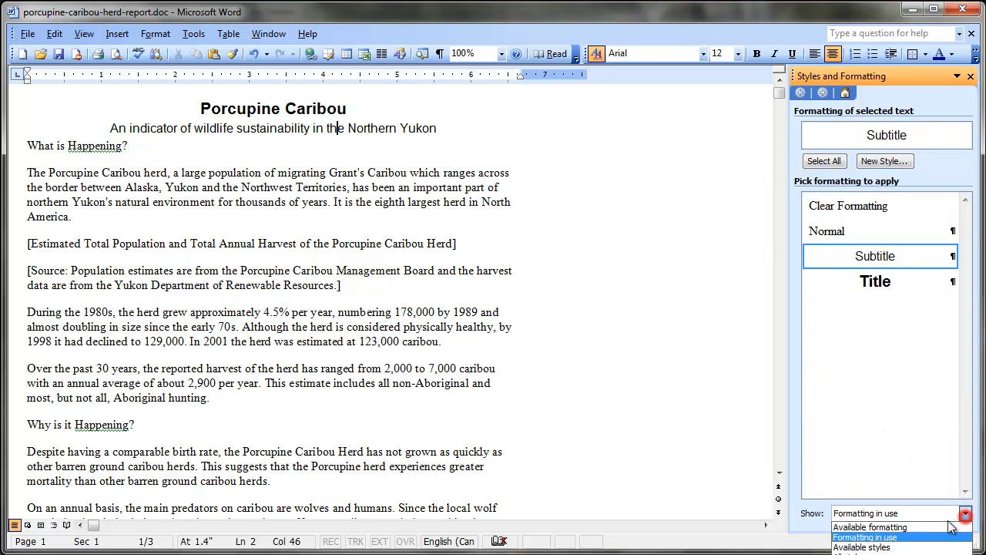
click(932, 528)
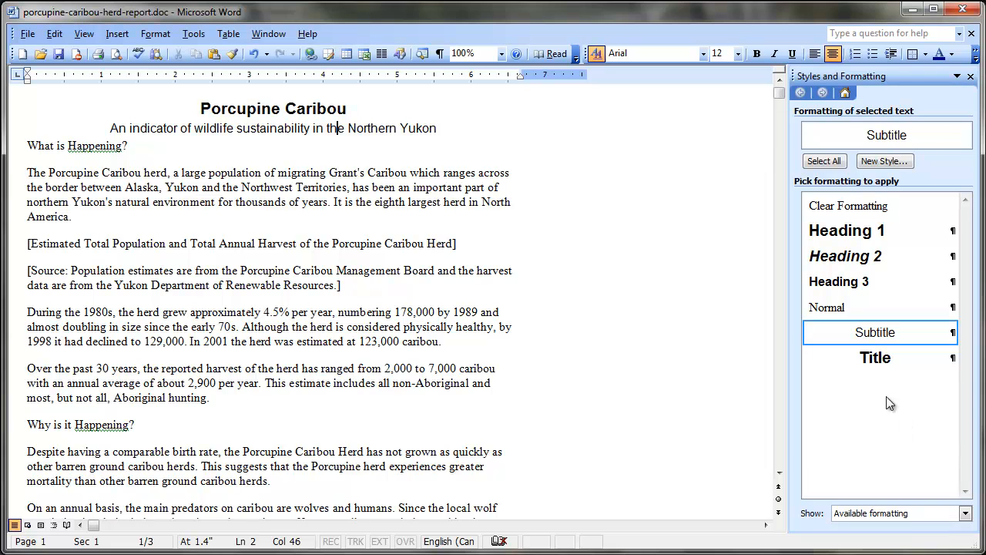
Step: Apply the Heading 1 style to the lines "What is Happening?" and "Why is it Happening?"
click(68, 146)
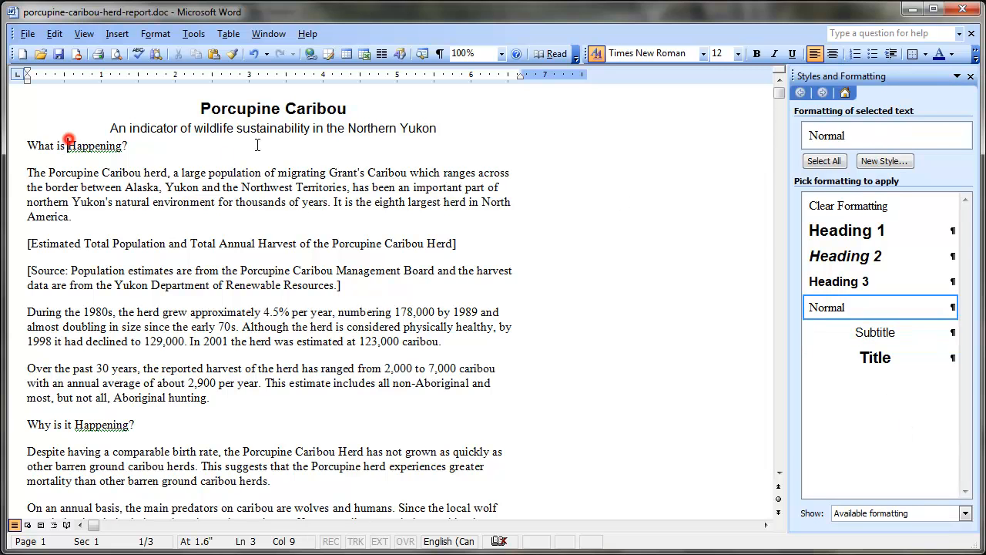
click(915, 240)
click(94, 428)
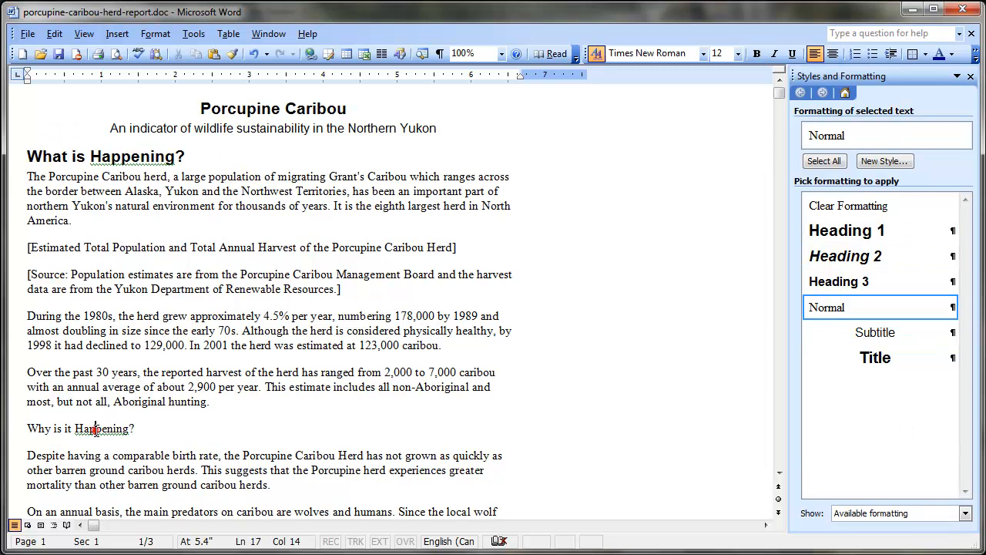
click(840, 230)
Step: Apply the Heading 1 style to the lines "Why is it Significant?" and "What is Being Done?"
scroll(848, 230, down, 10)
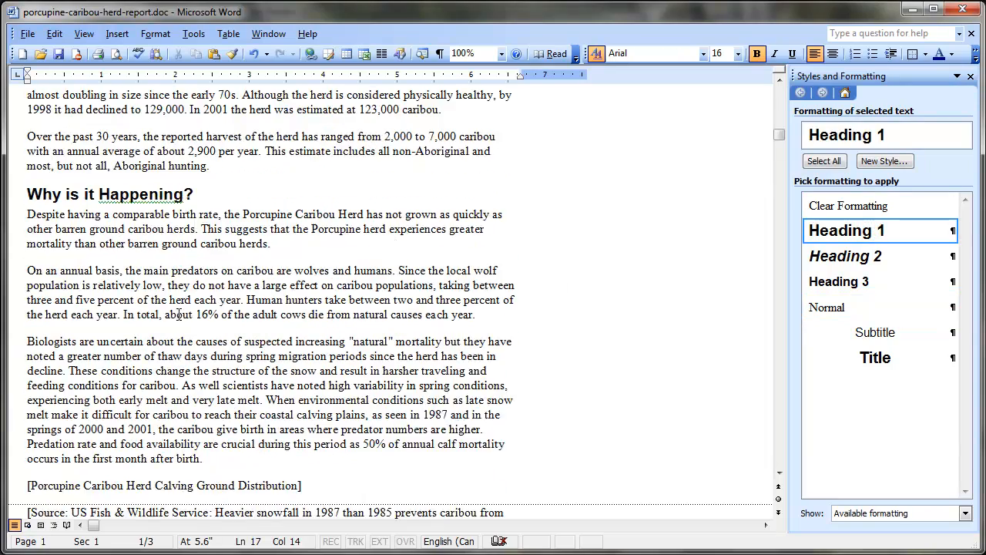
scroll(184, 321, down, 6)
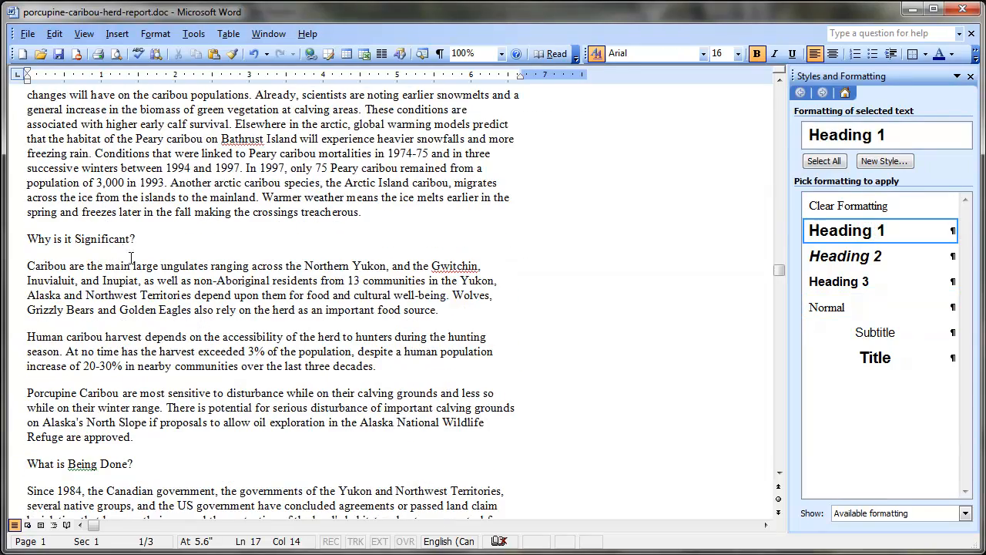
click(114, 240)
click(877, 230)
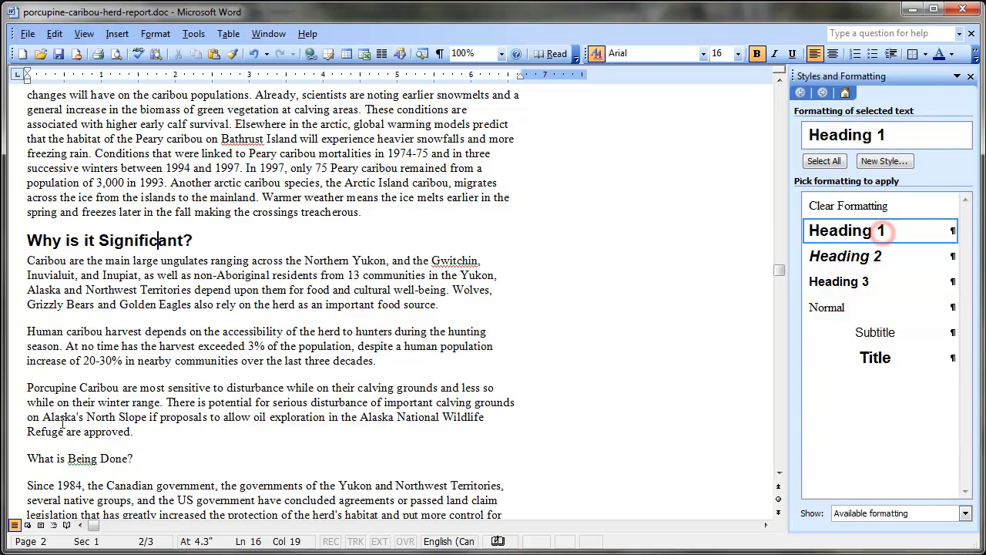
click(79, 455)
click(836, 231)
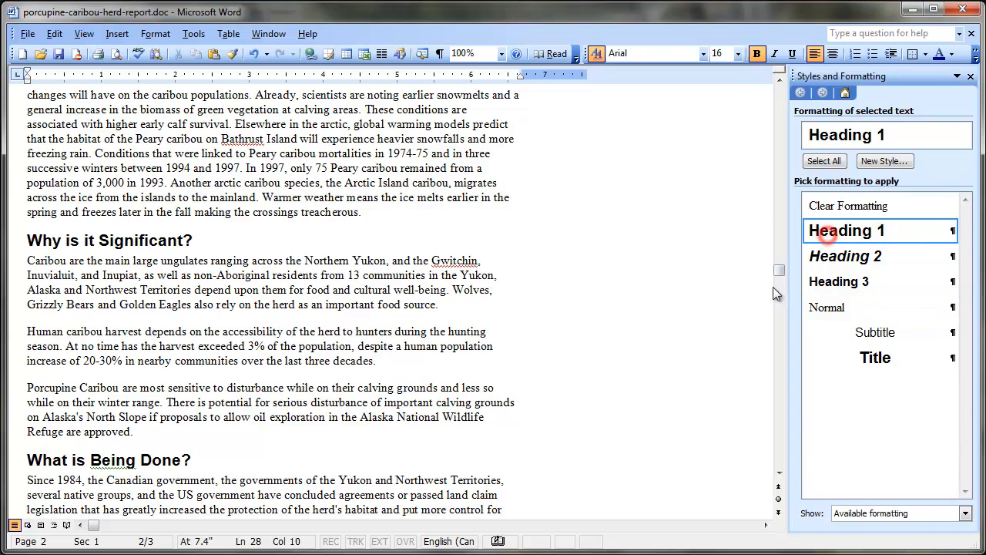
Step: Modify the Heading 1 style's paragraph pagination so that it has a page break before
drag(779, 278, 778, 91)
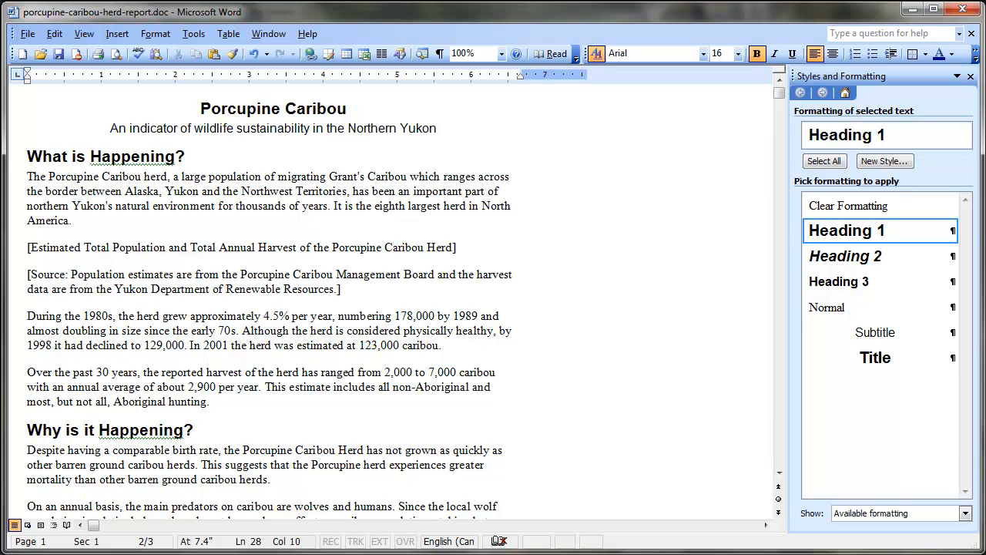
click(951, 234)
click(832, 274)
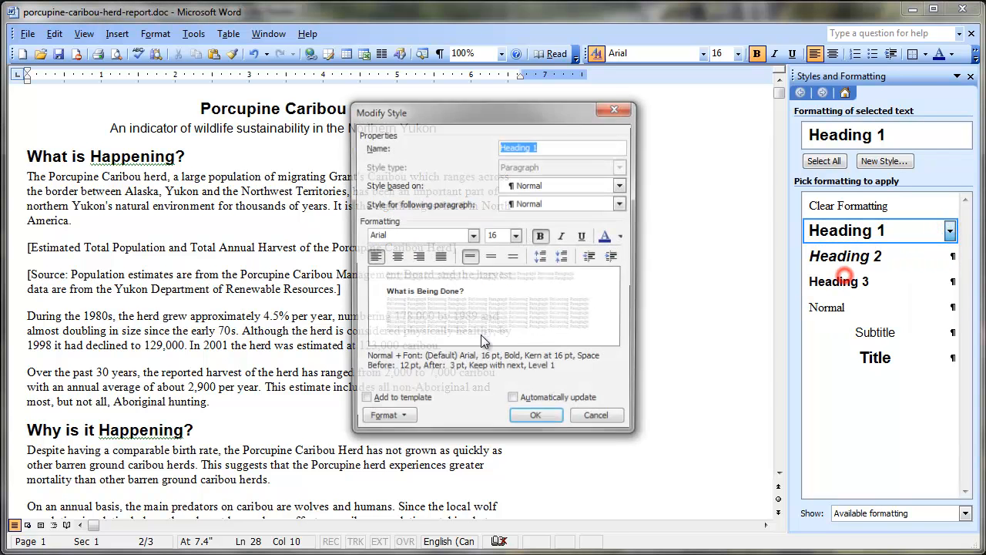
click(385, 421)
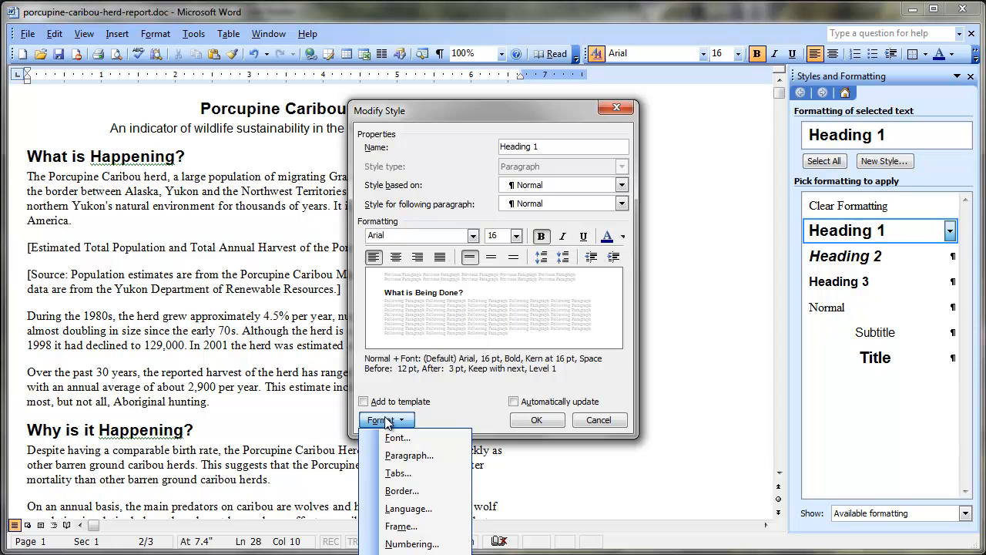
click(409, 454)
click(471, 125)
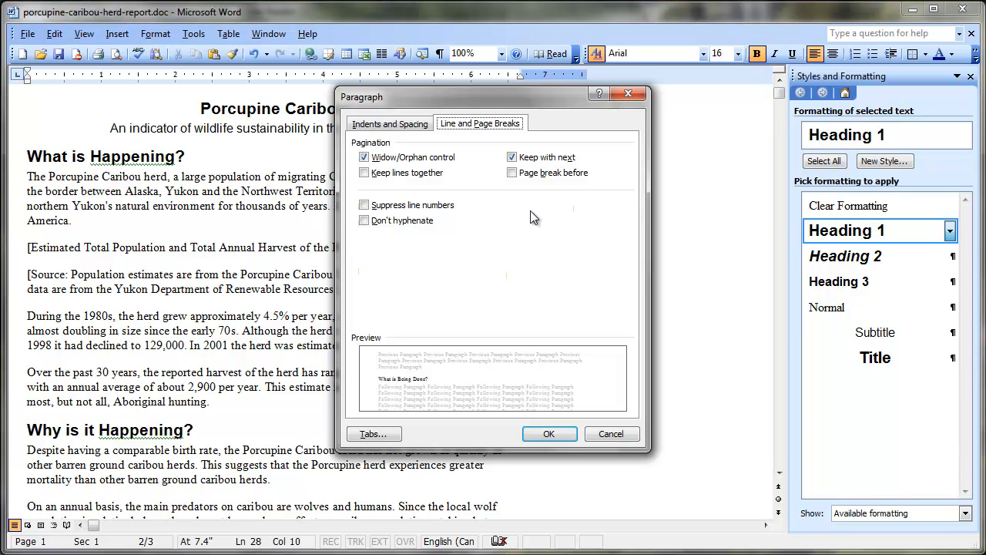
click(524, 175)
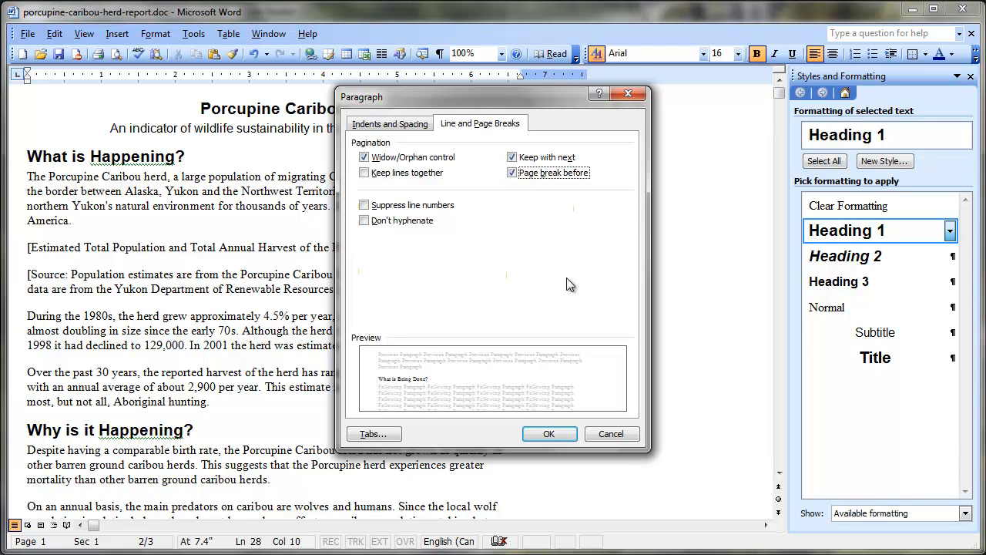
click(549, 435)
click(550, 423)
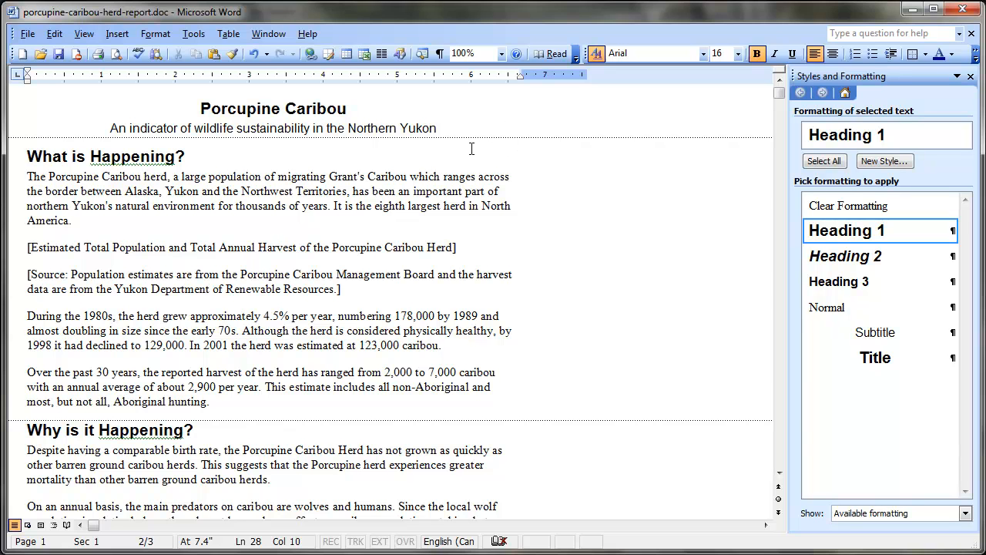
Step: Check the page breaks before the headings in Print Layout view, and return to the start in Normal view
click(41, 525)
drag(782, 375, 773, 184)
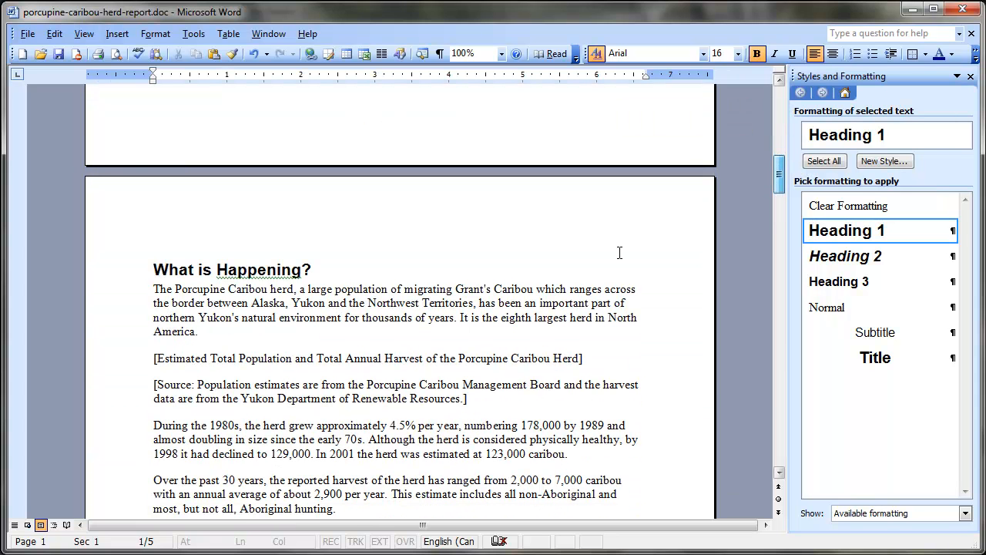
click(14, 525)
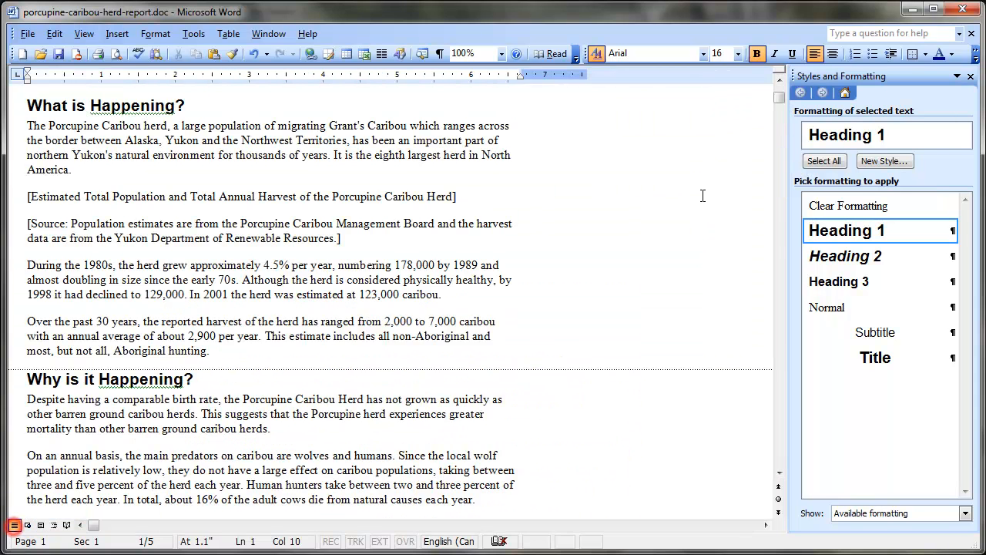
drag(780, 96, 782, 85)
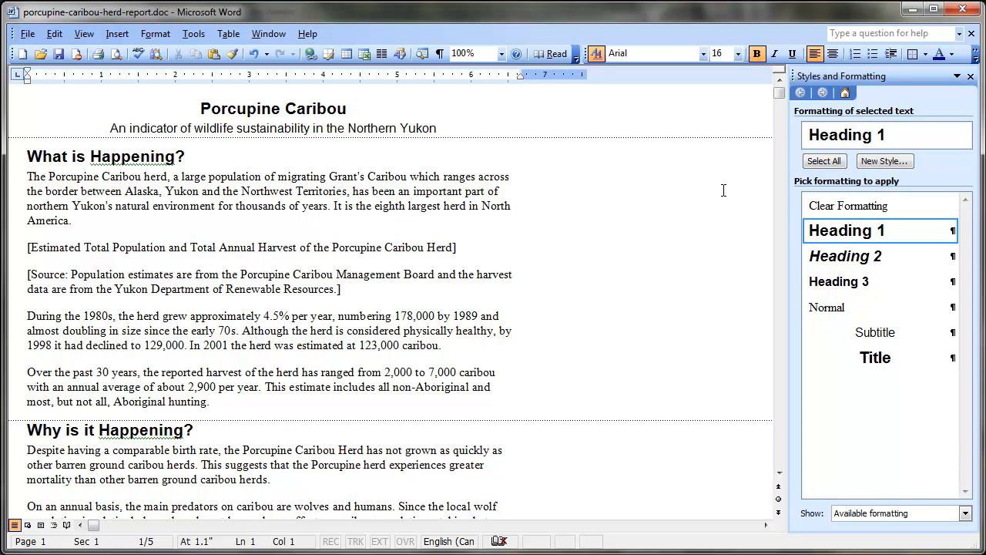
Step: Turn off the page break before for the "What is Happening?" heading paragraph only
click(78, 155)
drag(465, 129, 160, 115)
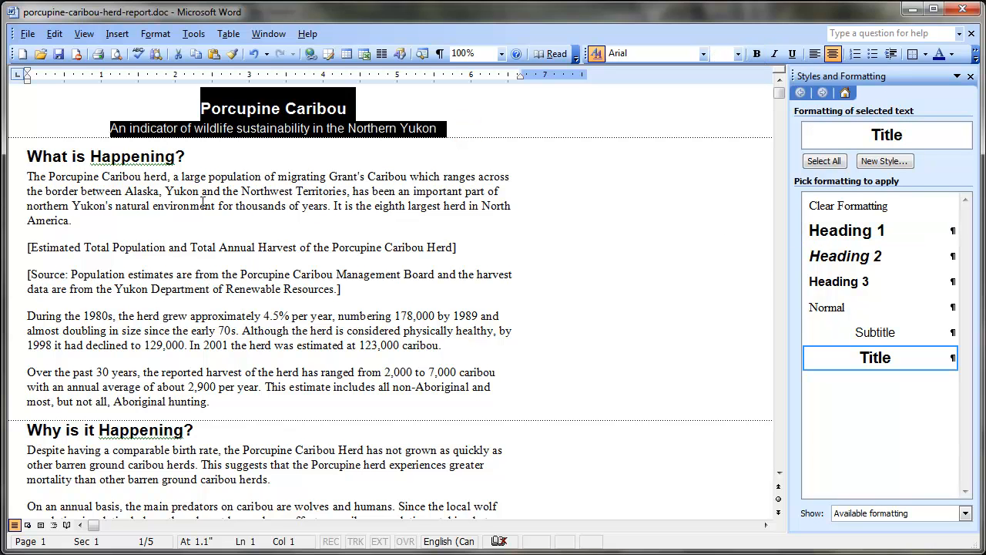
click(157, 157)
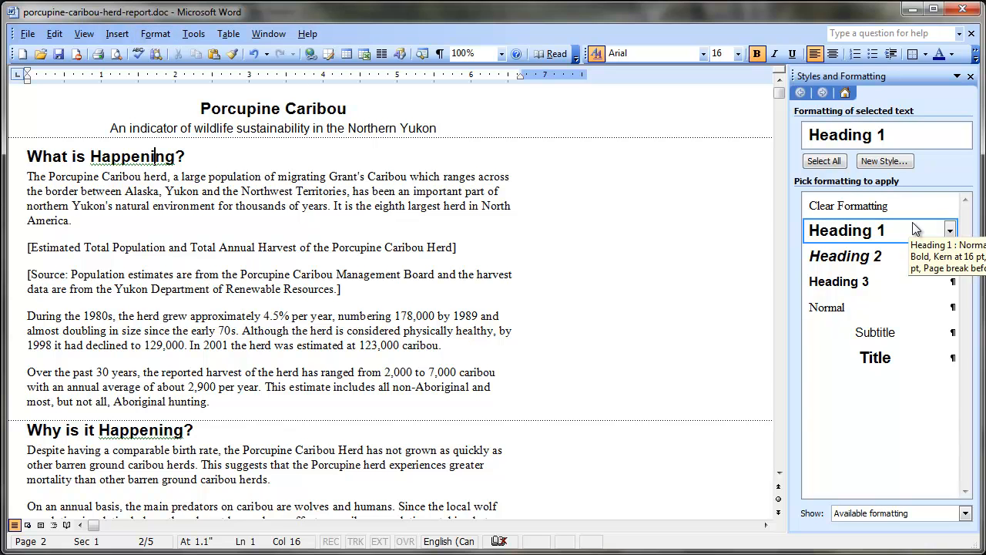
click(154, 34)
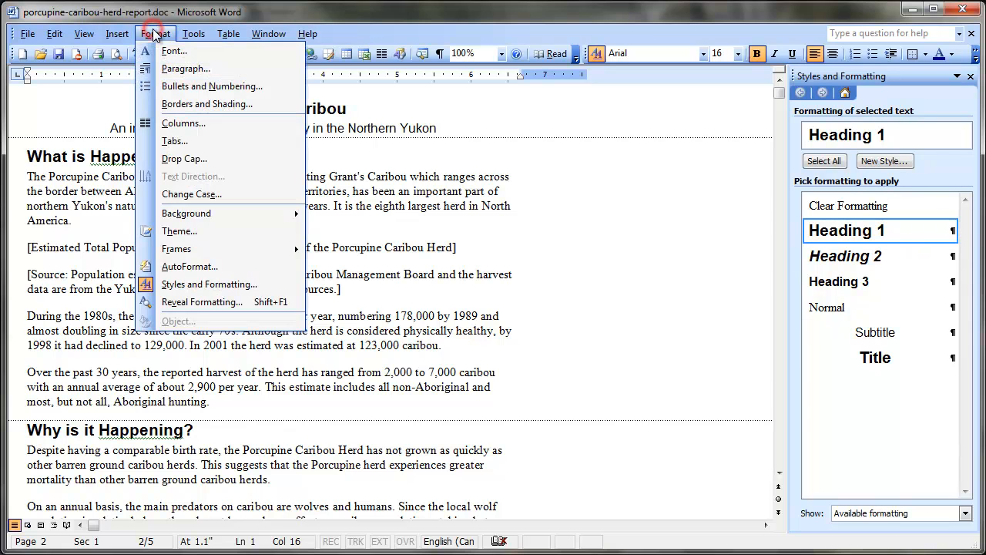
click(186, 68)
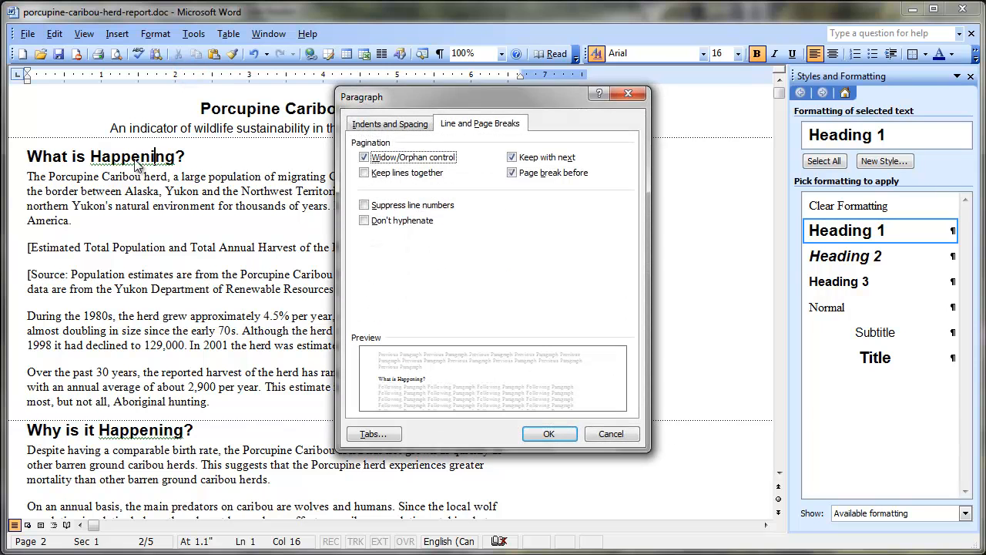
click(512, 172)
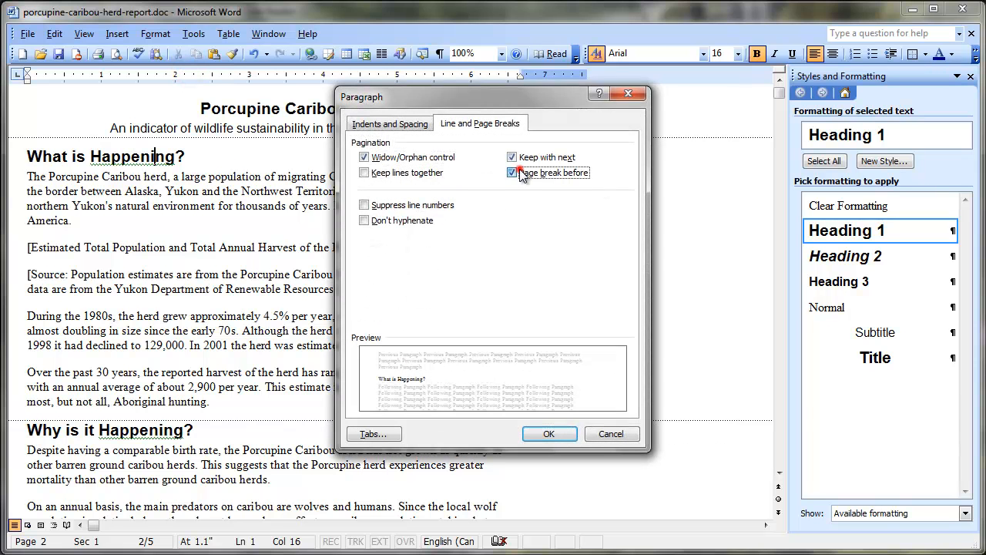
click(548, 433)
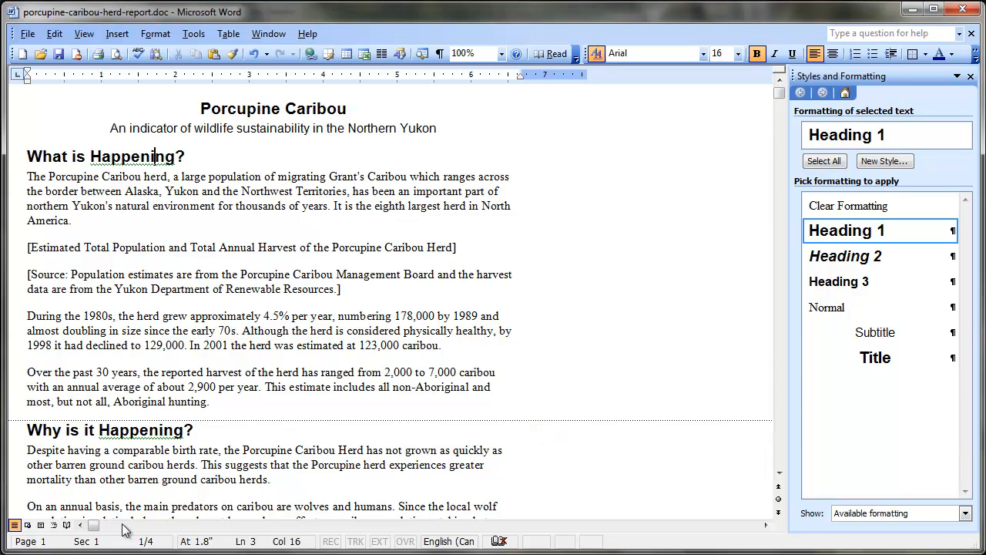
Step: Review the title, subtitle and first heading on page 1 in Print Layout view, and return to Normal view
click(41, 527)
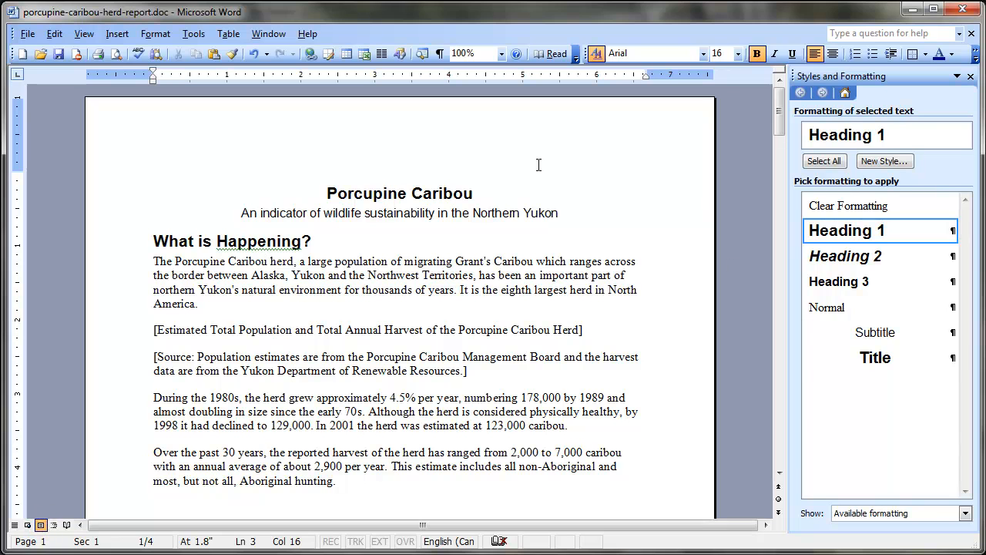
click(491, 186)
click(493, 220)
click(333, 241)
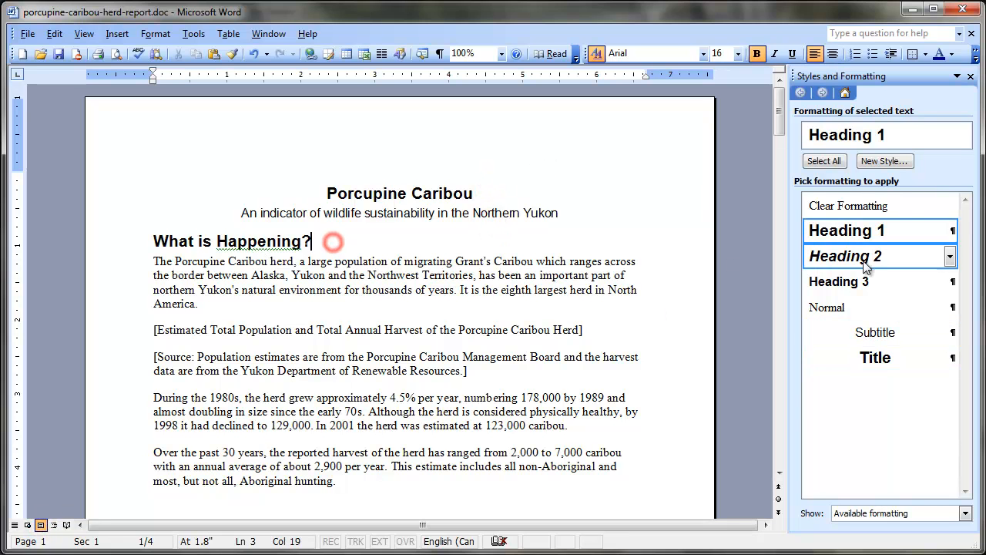
drag(787, 131, 810, 124)
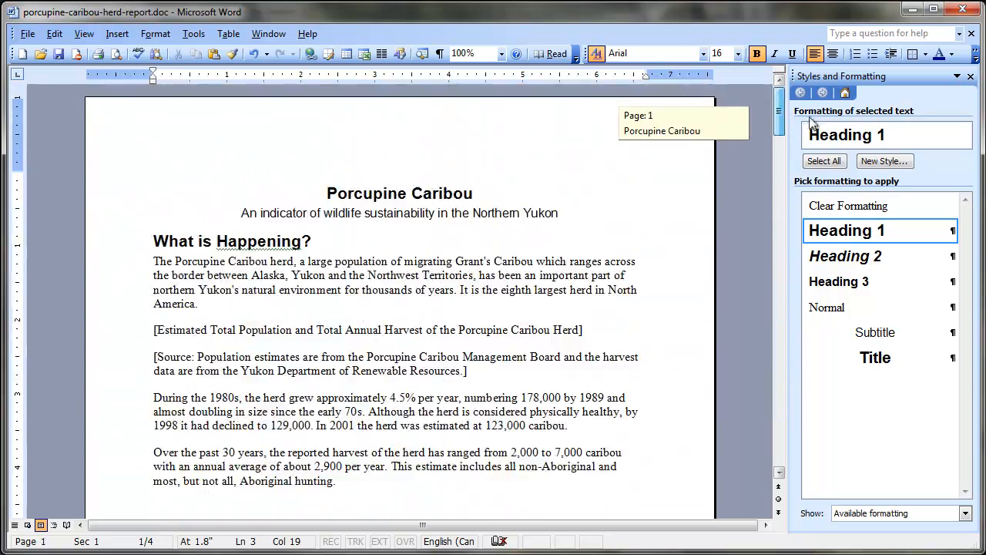
click(13, 525)
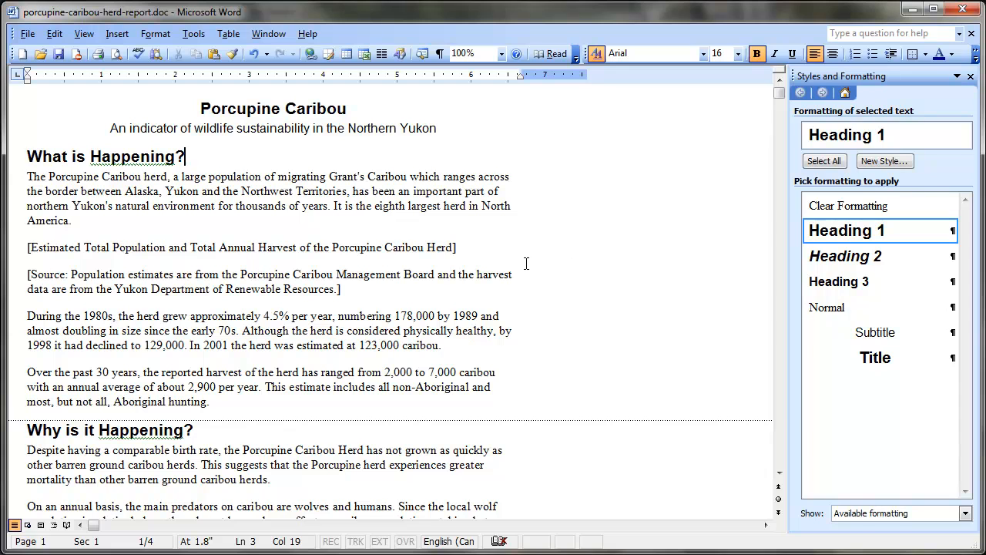
Step: Locate the bracketed source captions for the population and harvest figure and the calving ground distribution figure
drag(340, 291, 17, 278)
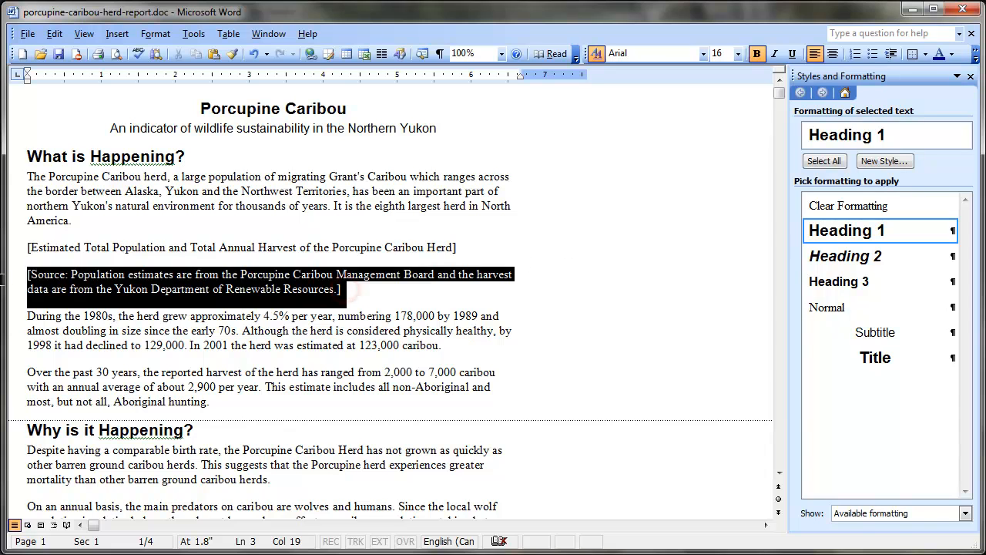
scroll(442, 285, down, 4)
scroll(444, 285, down, 5)
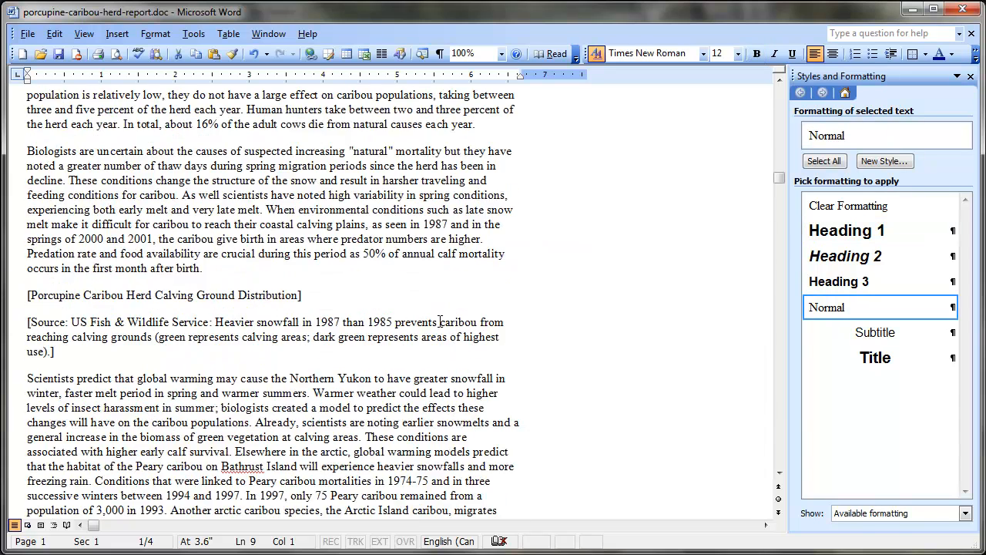
triple_click(69, 349)
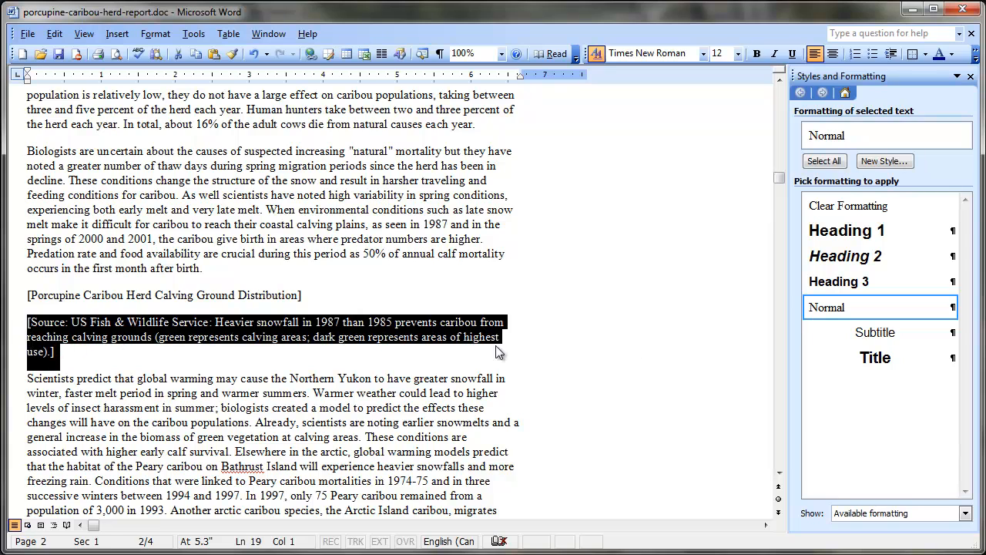
scroll(631, 347, up, 3)
scroll(631, 347, up, 6)
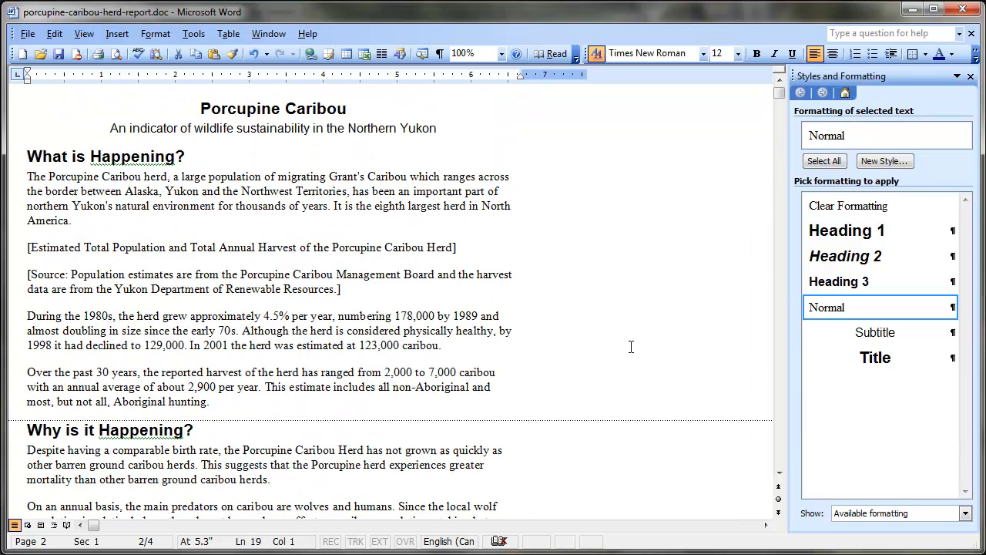
Step: Create a paragraph style named Image Caption for the population source caption, set to 10 pt, italic and centered
click(276, 274)
click(880, 164)
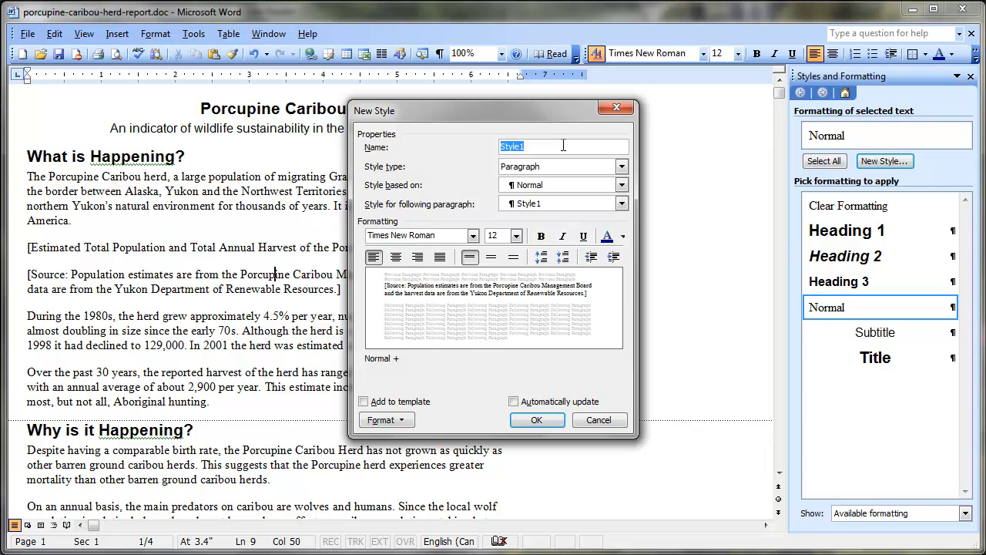
text(Image Caption)
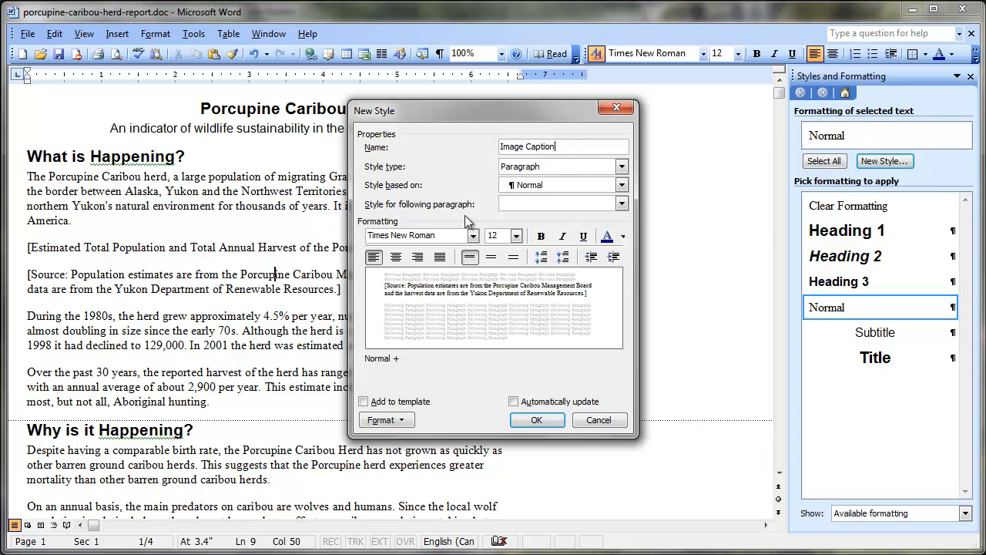
click(516, 236)
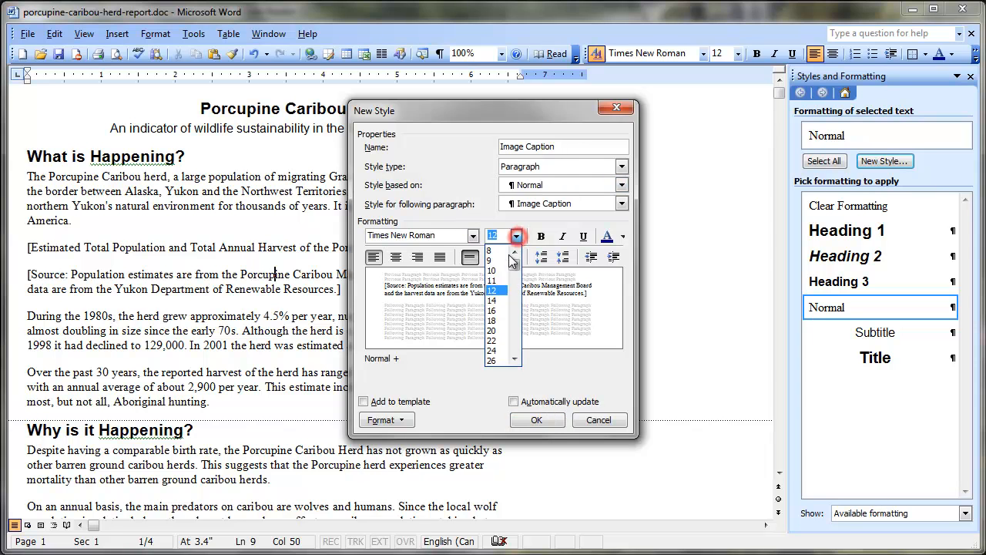
click(497, 271)
click(563, 236)
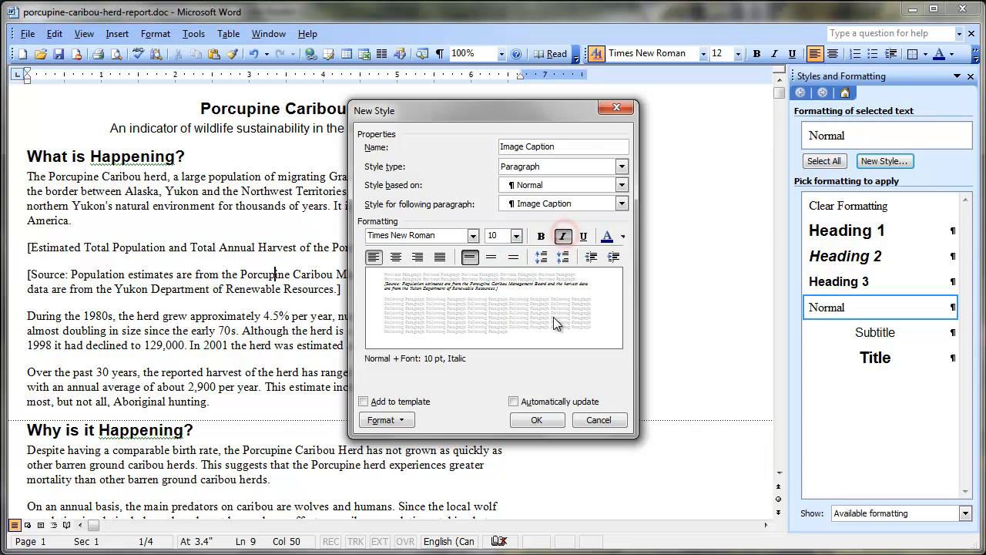
click(395, 257)
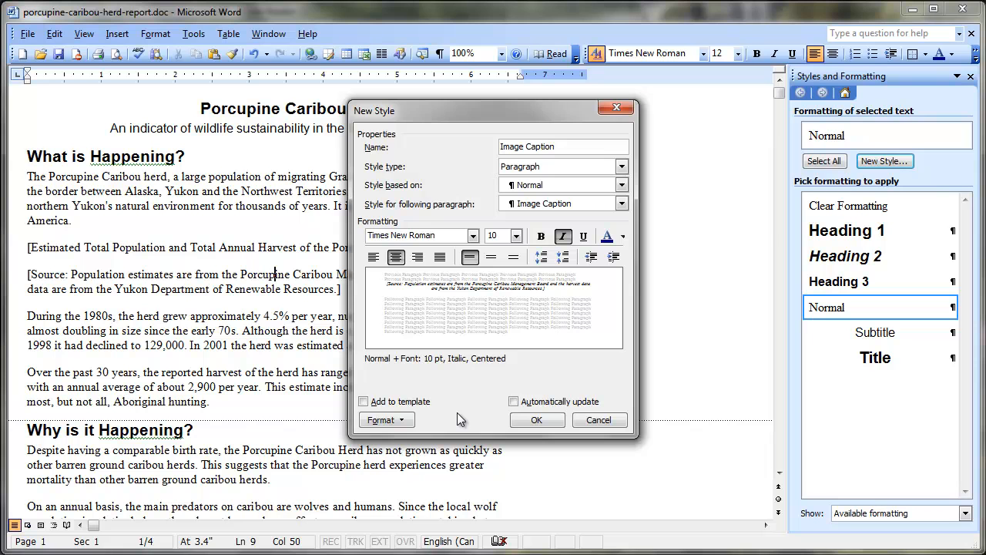
click(538, 422)
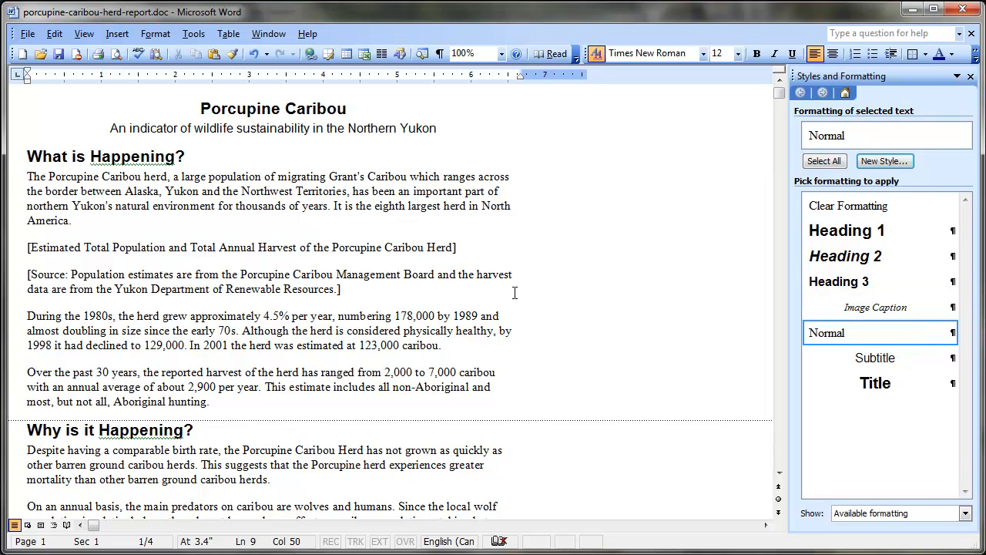
Step: Apply the Image Caption style to the source caption of the population and harvest figure and remove its square brackets
click(241, 274)
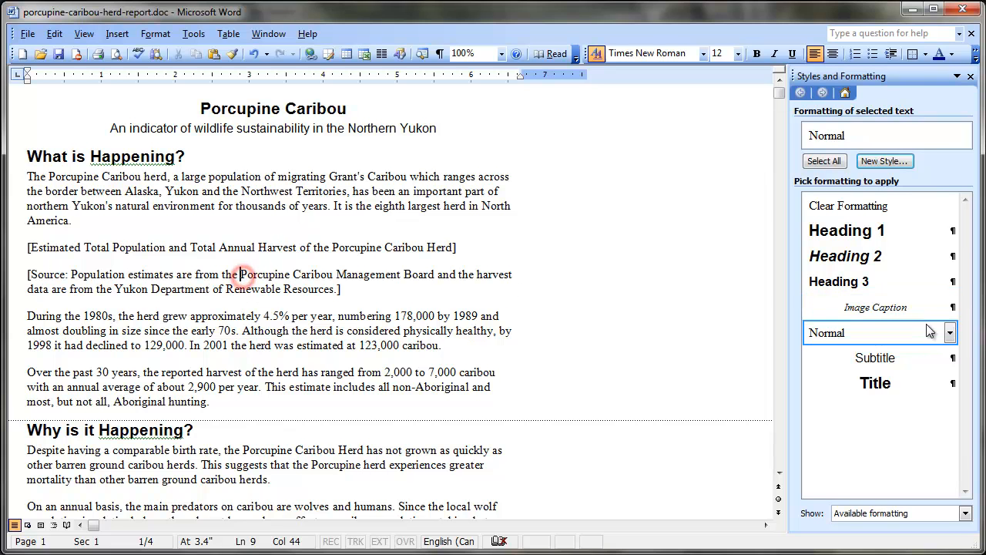
click(898, 308)
click(417, 289)
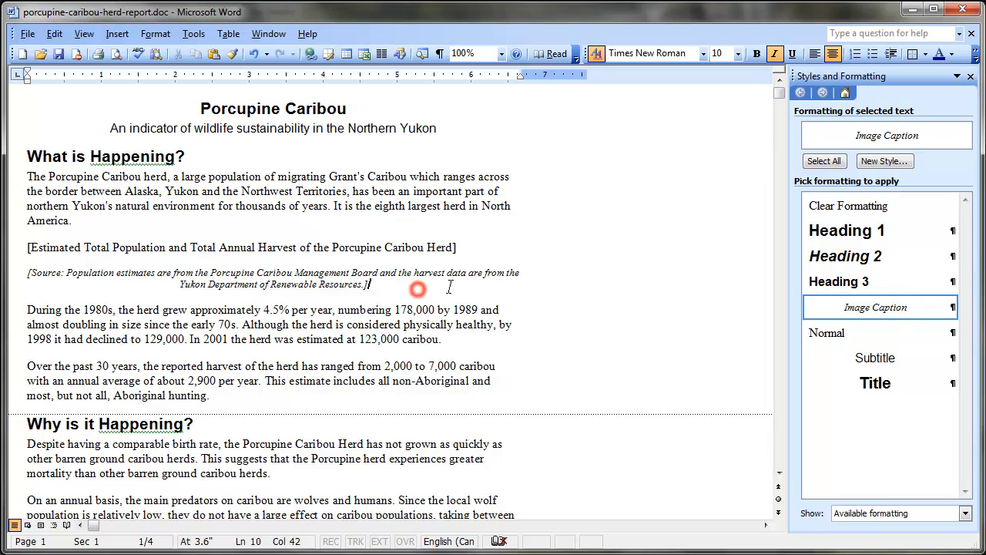
key(BackSpace)
click(31, 274)
key(BackSpace)
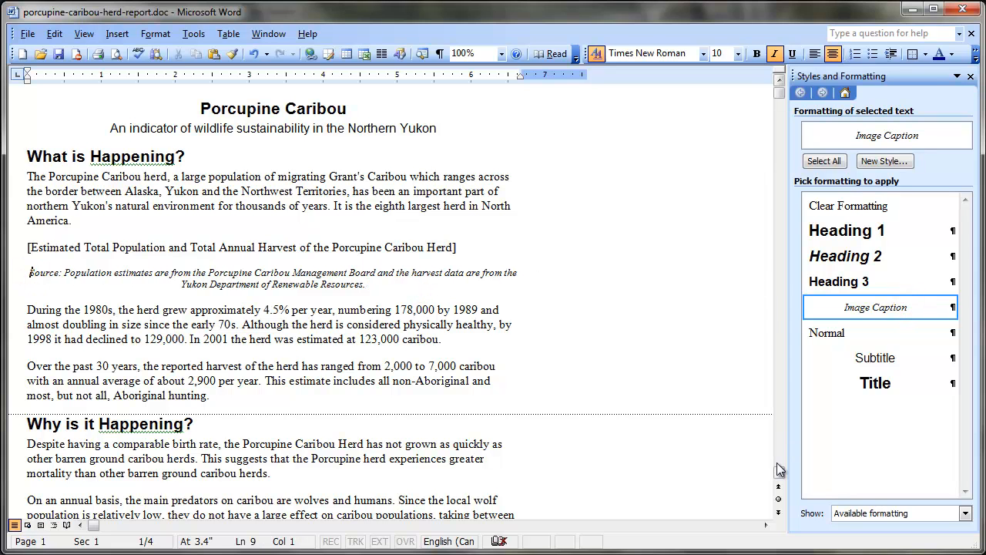
Step: Remove the square brackets from the US Fish & Wildlife Service source caption and apply the Image Caption style to it
click(779, 472)
click(780, 473)
click(68, 367)
key(BackSpace)
key(ctrl+Up)
key(Delete)
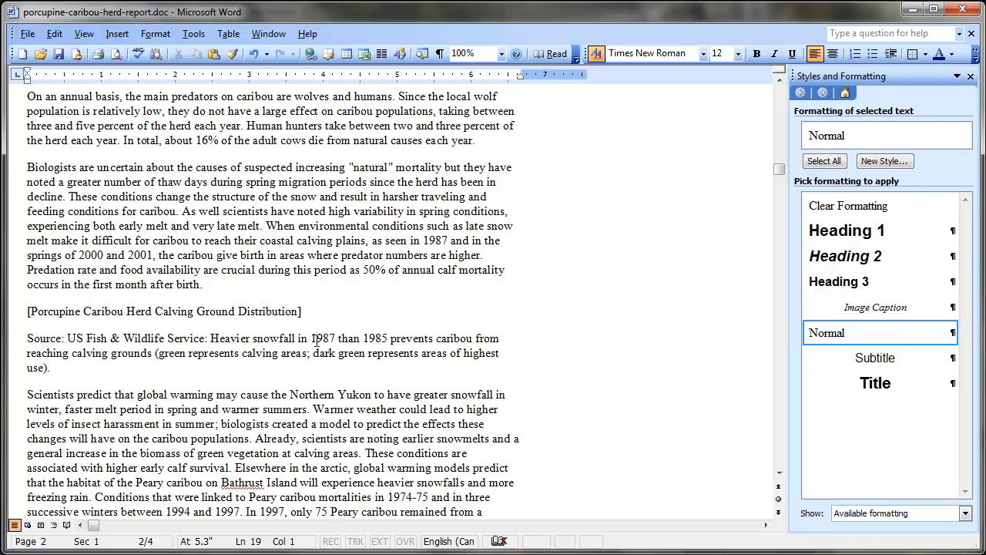
click(902, 307)
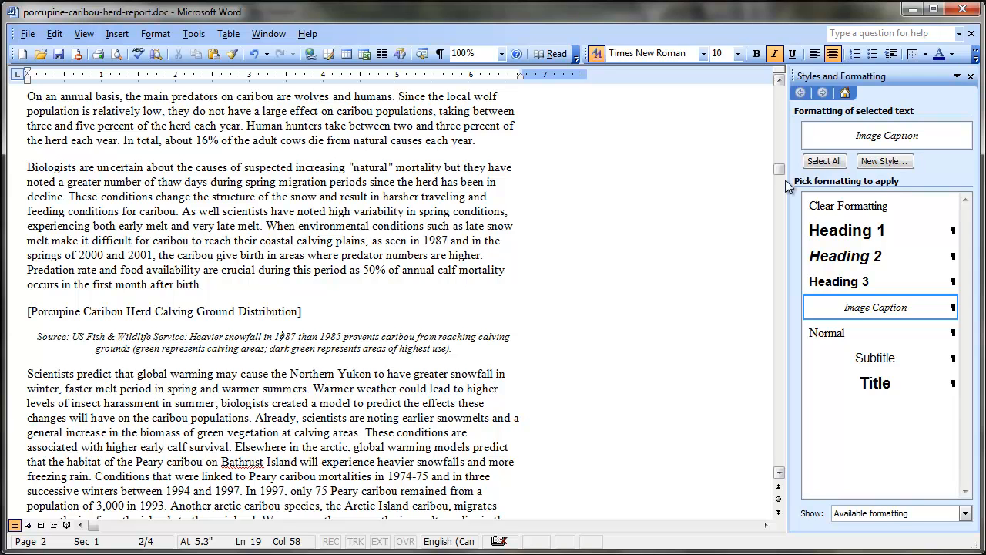
Step: Remove the square brackets from the "Estimated Total Population and Total Annual Harvest" figure title, and make it bold and centered
drag(780, 80, 782, 80)
click(481, 246)
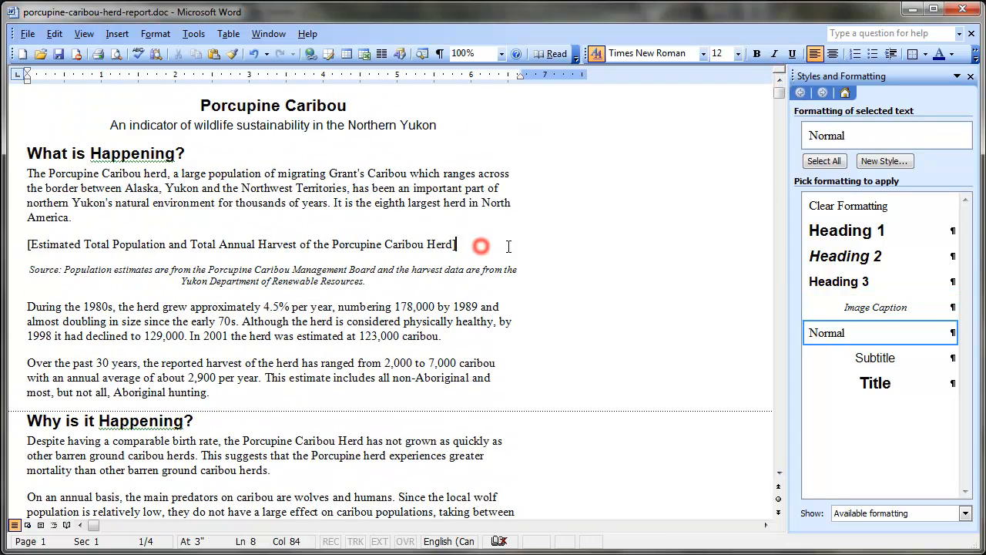
key(BackSpace)
click(29, 244)
key(Delete)
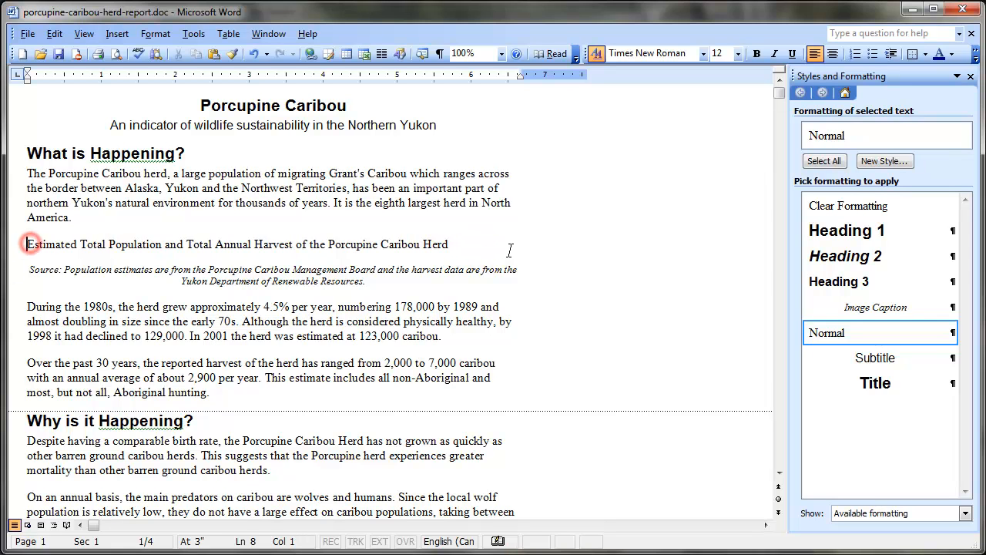
drag(455, 244, 60, 247)
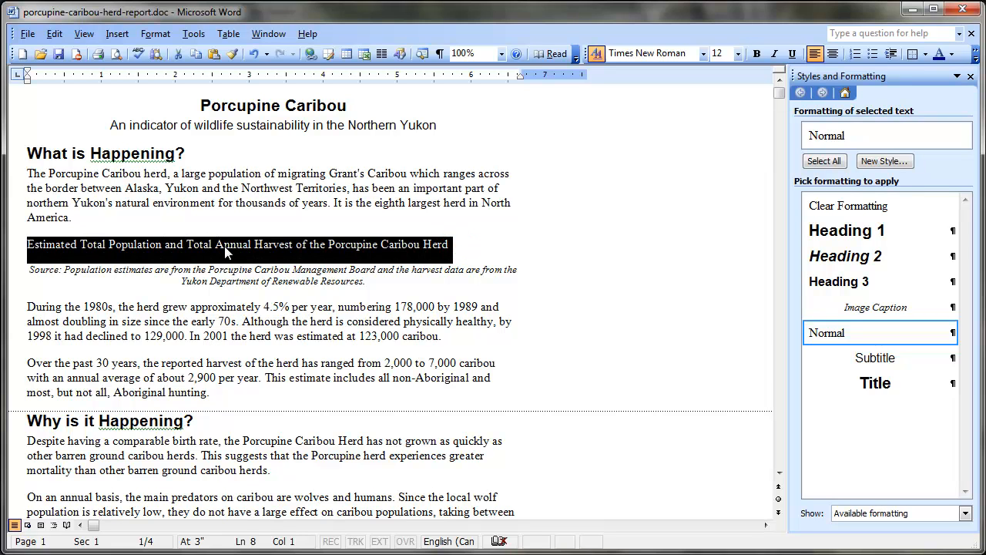
click(757, 54)
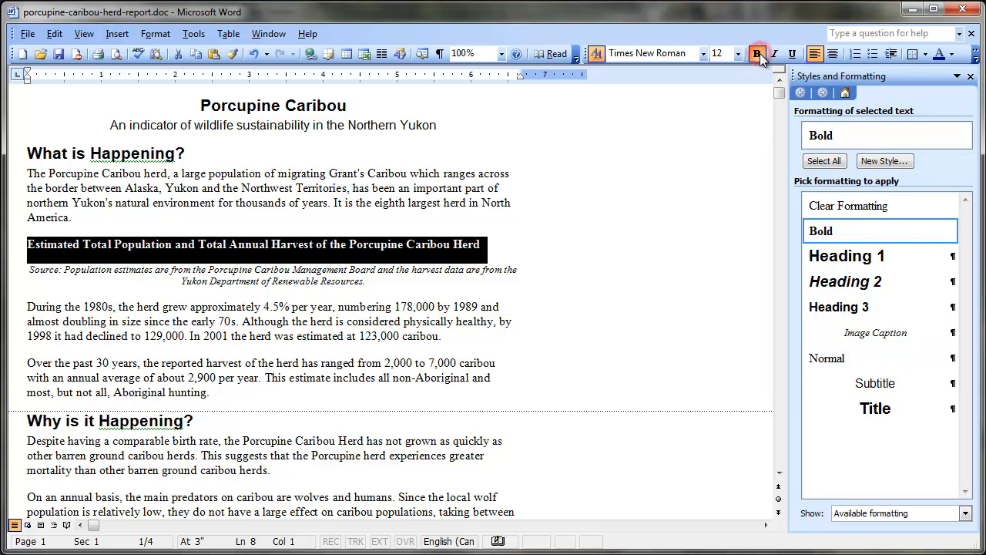
click(833, 54)
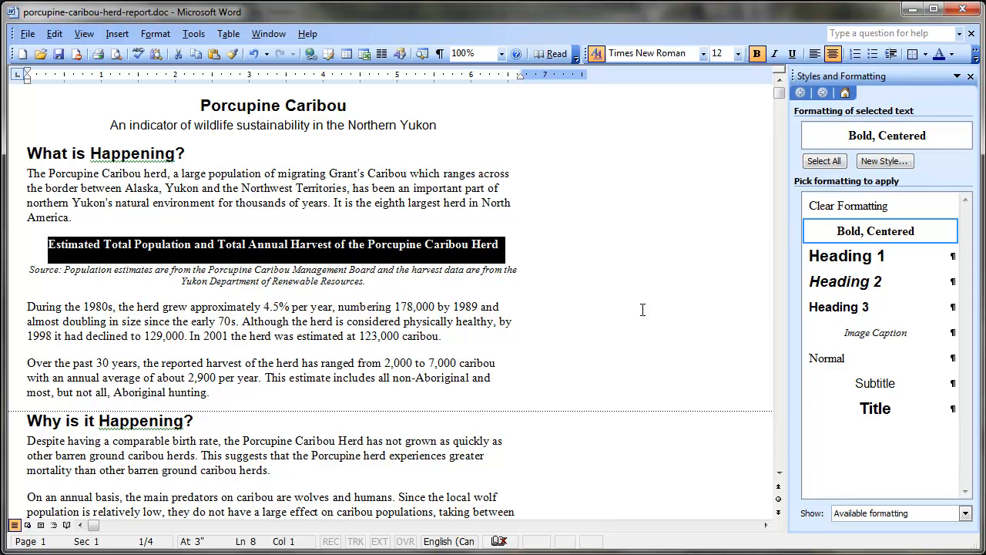
Step: Create a new style named Caption Title from the bold, centered figure title and apply it to that title
click(883, 161)
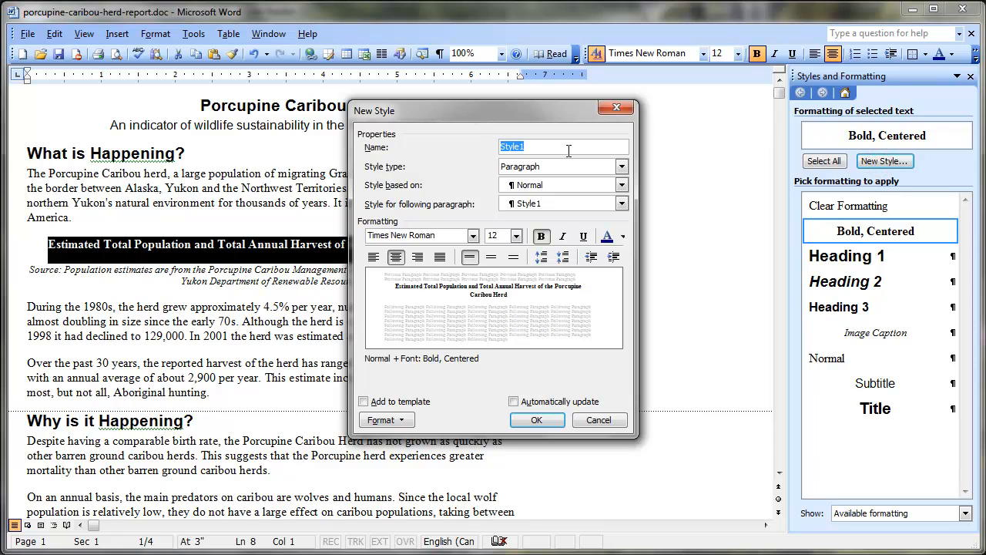
text(Caption Title)
click(537, 420)
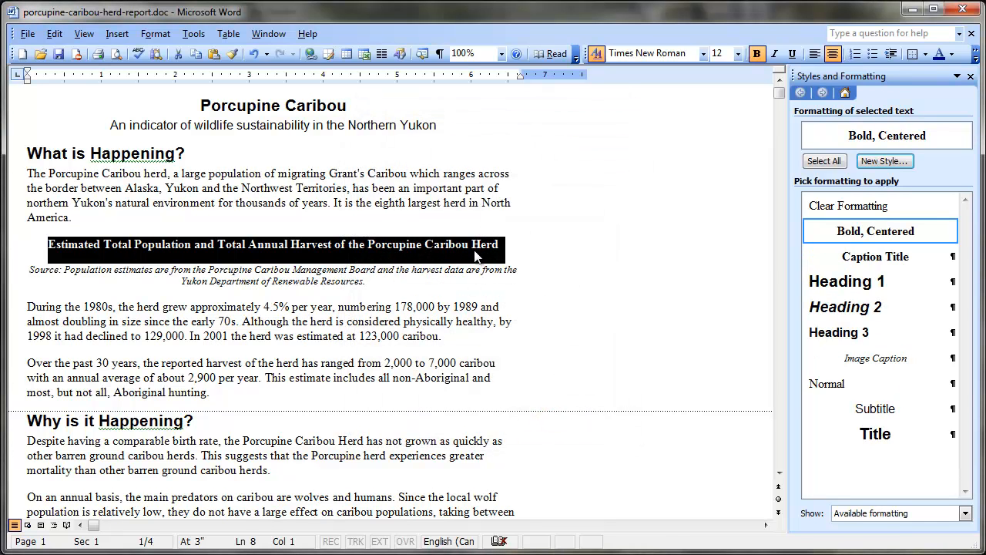
click(891, 263)
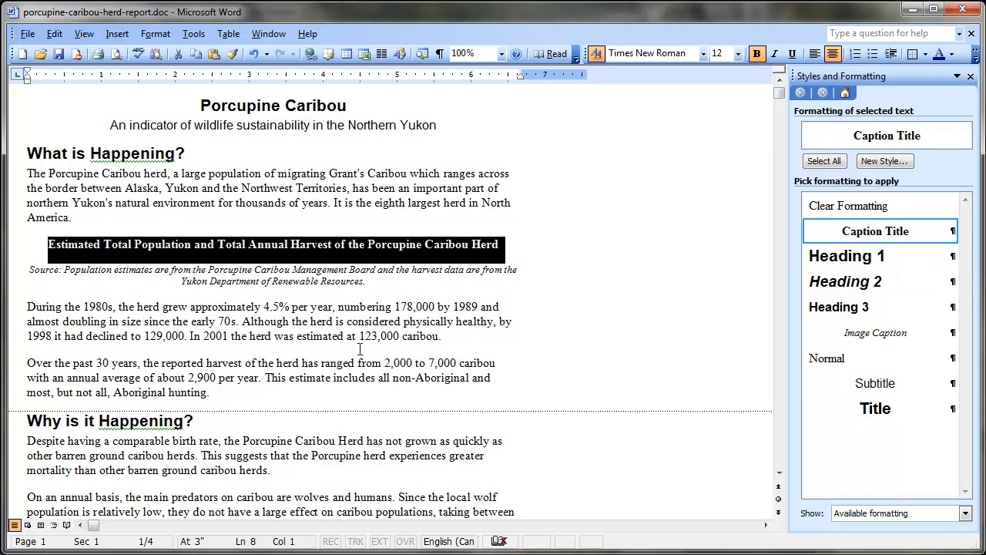
Step: Apply the Caption Title style to the "Porcupine Caribou Herd Calving Ground Distribution" figure title and remove its square brackets
scroll(360, 349, down, 8)
click(264, 336)
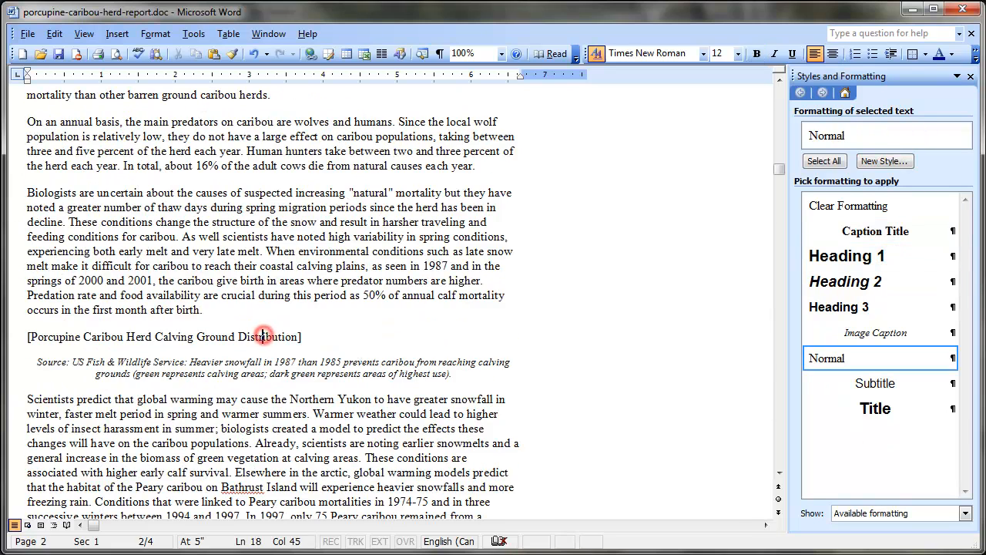
click(894, 230)
click(458, 341)
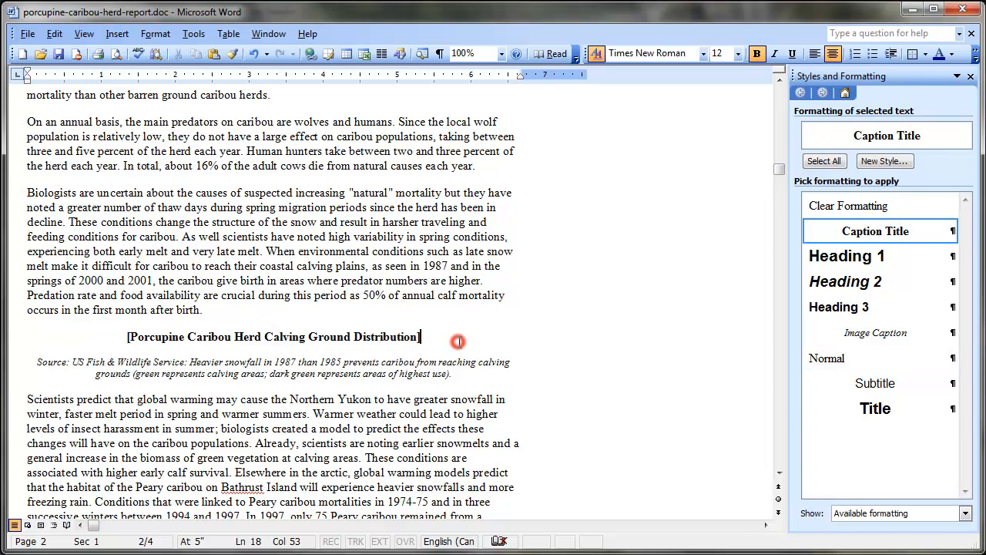
key(BackSpace)
click(129, 337)
key(Delete)
Step: Modify the Caption Title style so that it is based on the Image Caption style
drag(786, 176, 783, 96)
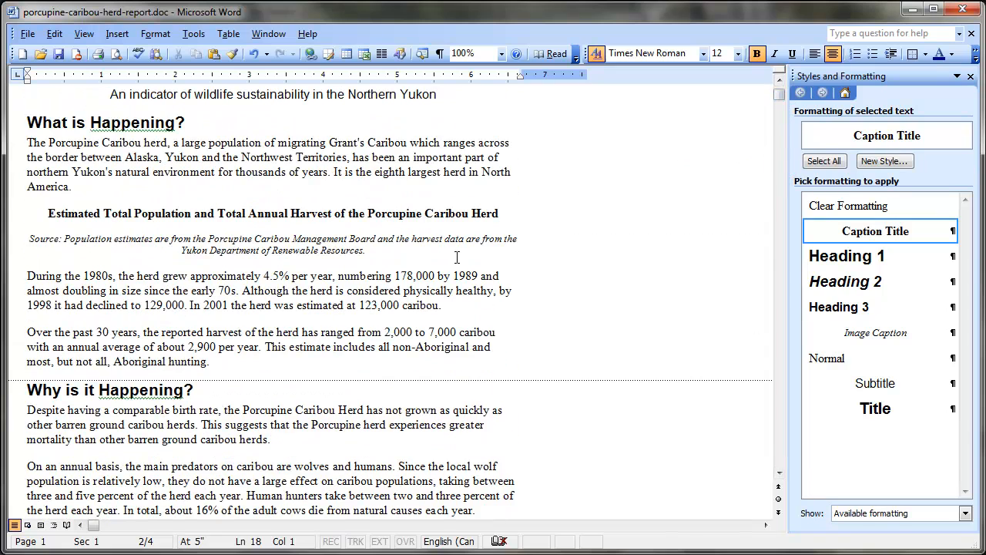
click(951, 232)
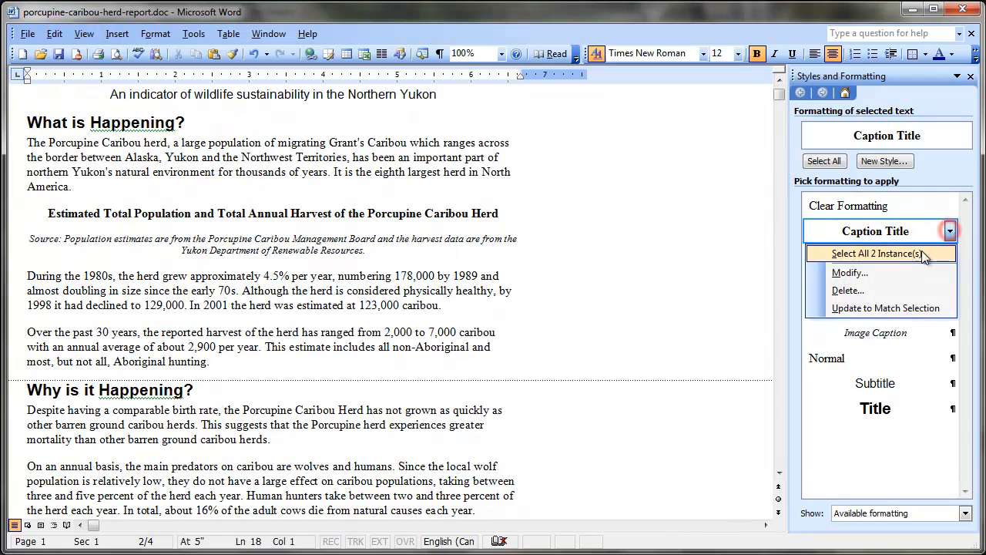
click(879, 274)
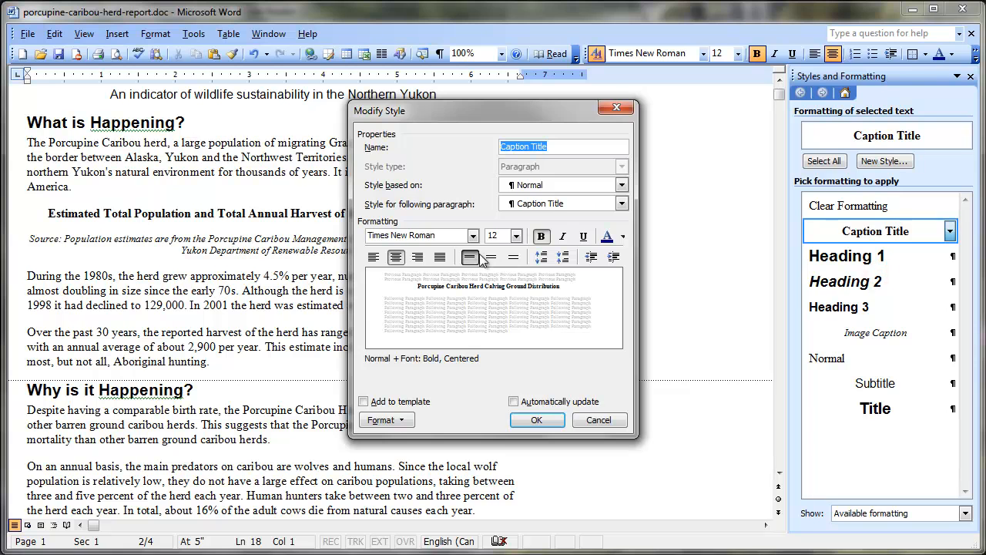
click(622, 185)
drag(628, 311, 628, 264)
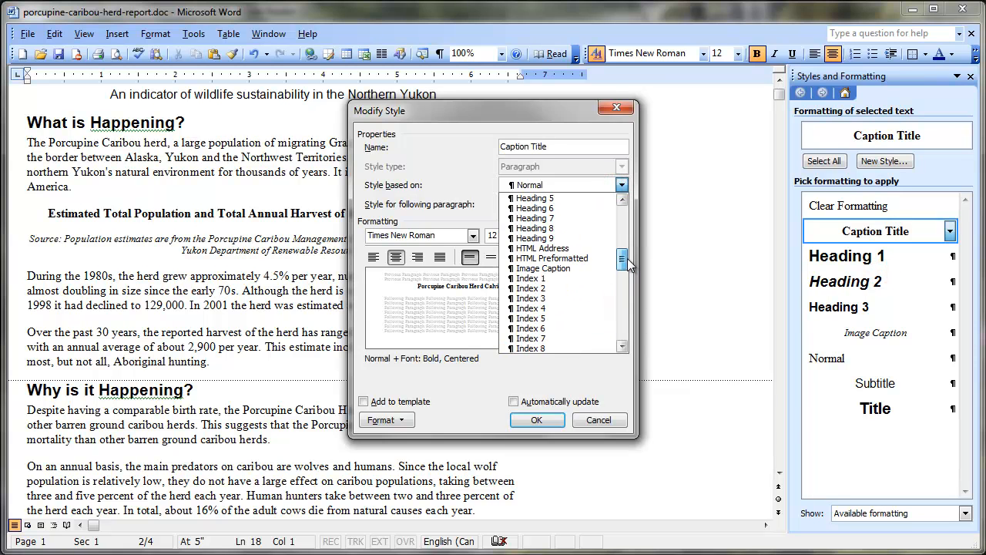
click(578, 268)
click(537, 421)
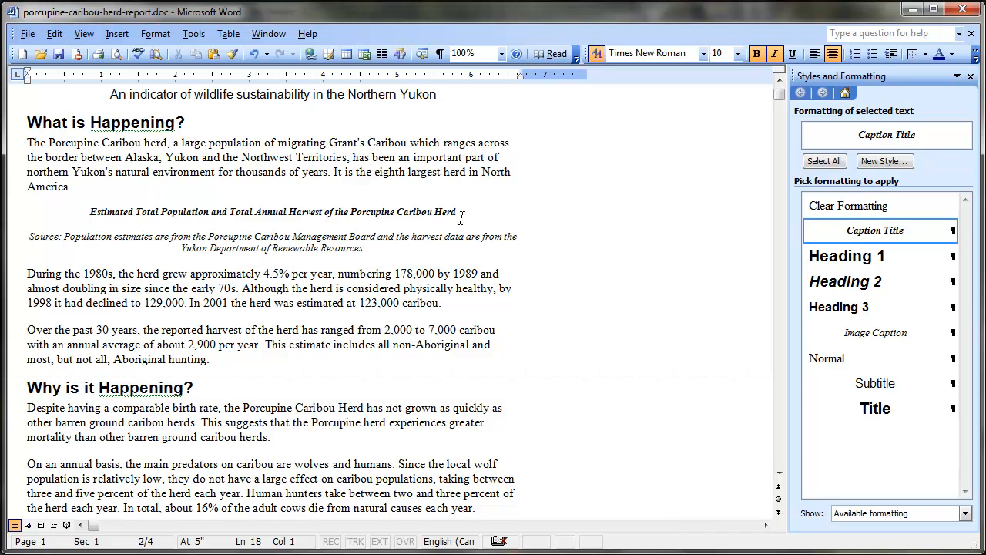
Step: Modify the Caption Title style to turn off italic and set its font size to 12 pt
click(951, 231)
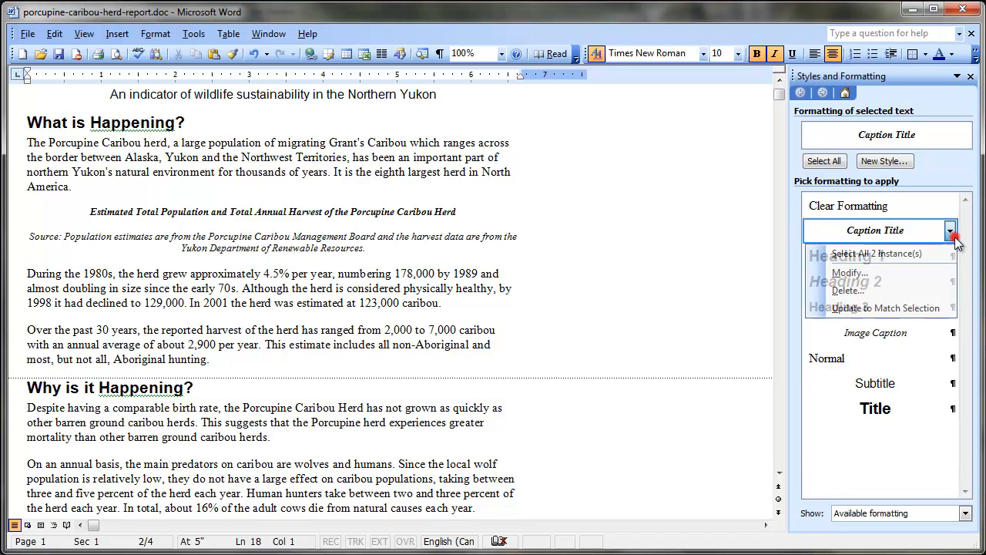
click(908, 272)
click(565, 239)
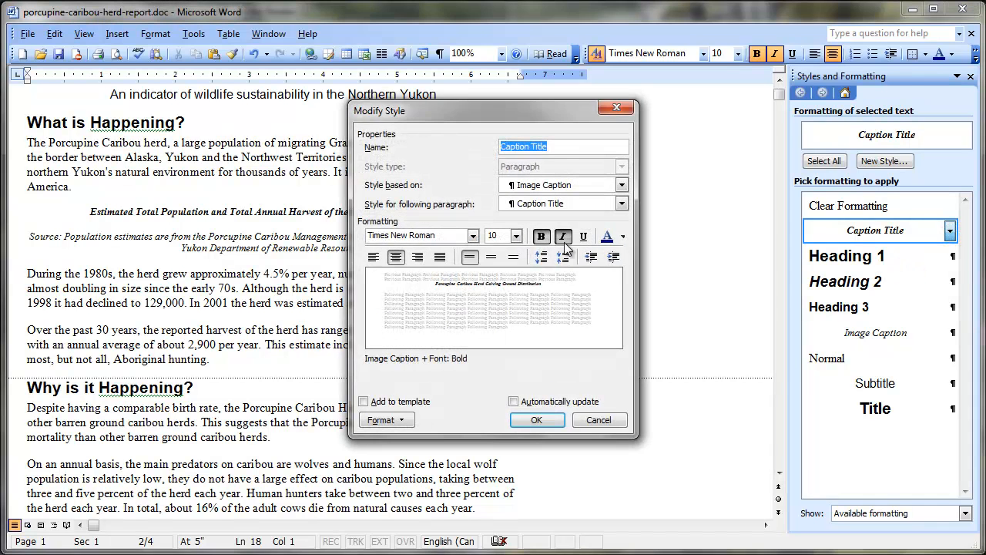
click(516, 235)
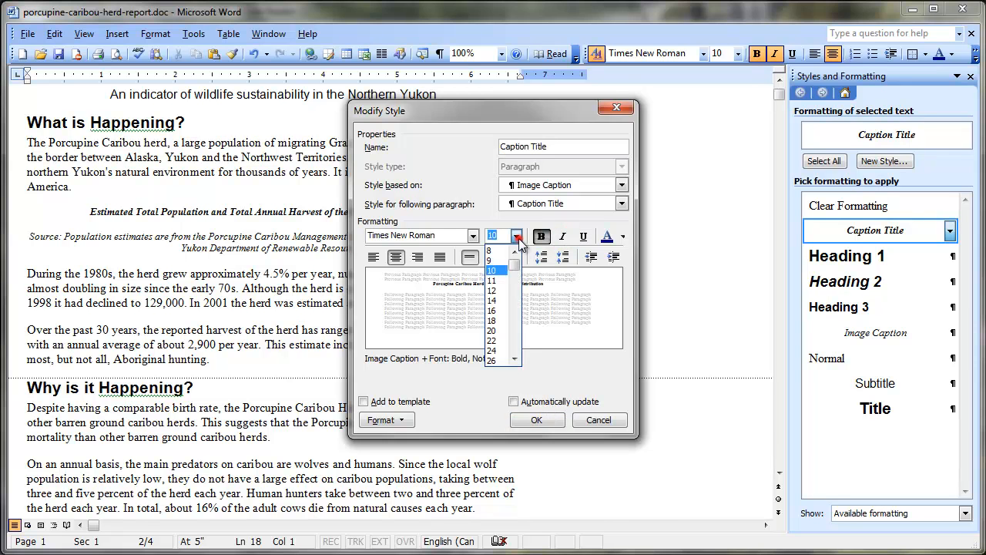
click(494, 294)
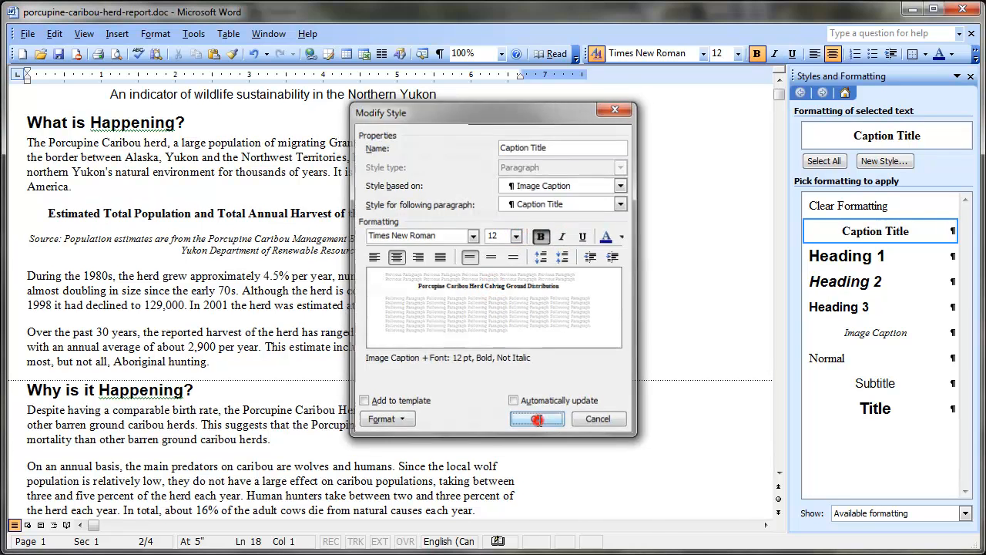
click(537, 420)
Step: Check both figure titles and source captions in the report, and switch to the herd population and harvest chart in Excel
click(582, 245)
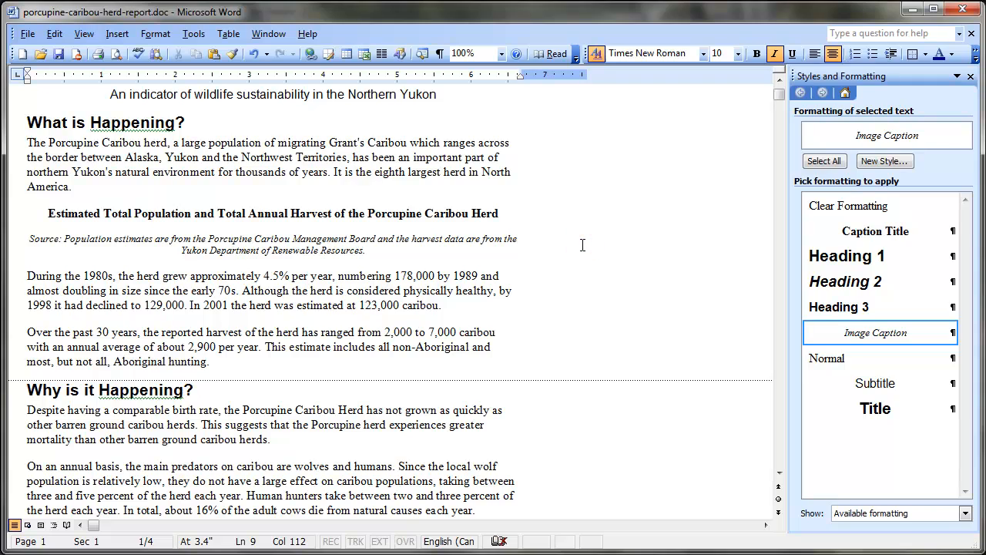
scroll(594, 228, down, 8)
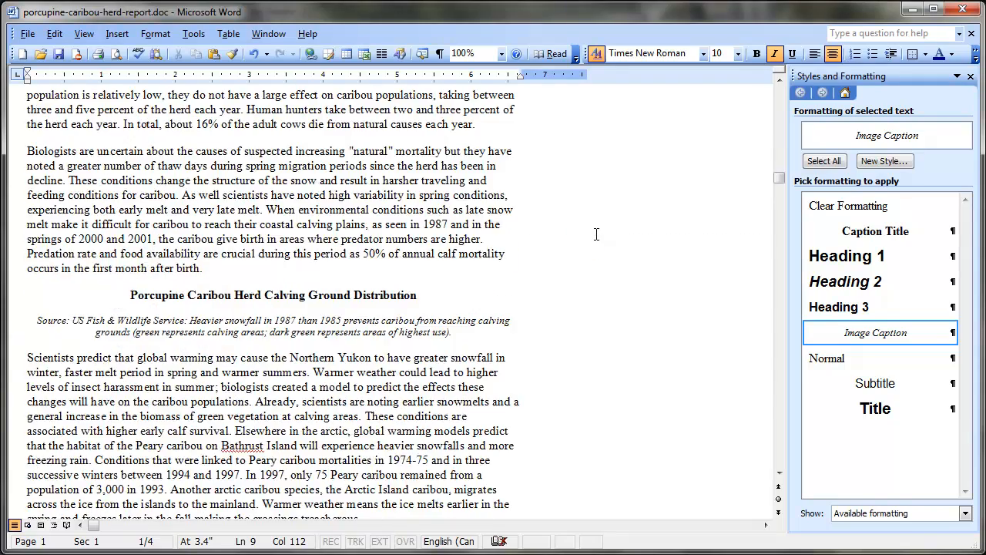
scroll(595, 233, up, 9)
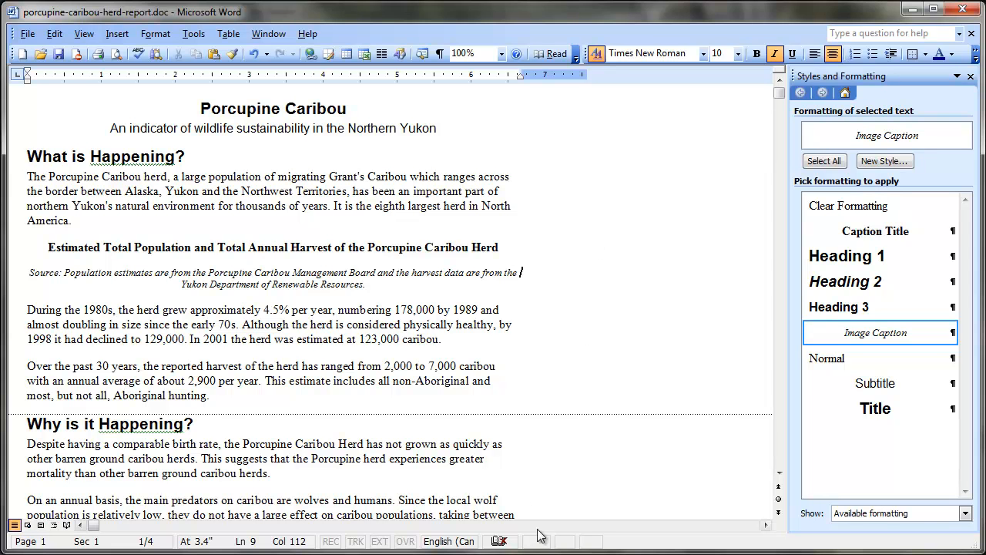
click(481, 554)
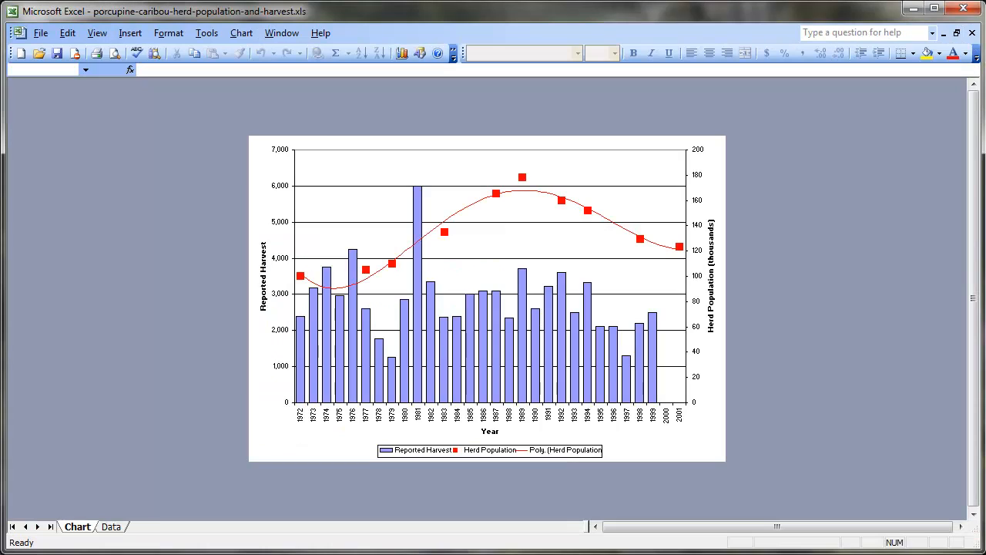
Step: Copy the entire herd population and harvest chart from the Excel workbook
click(712, 455)
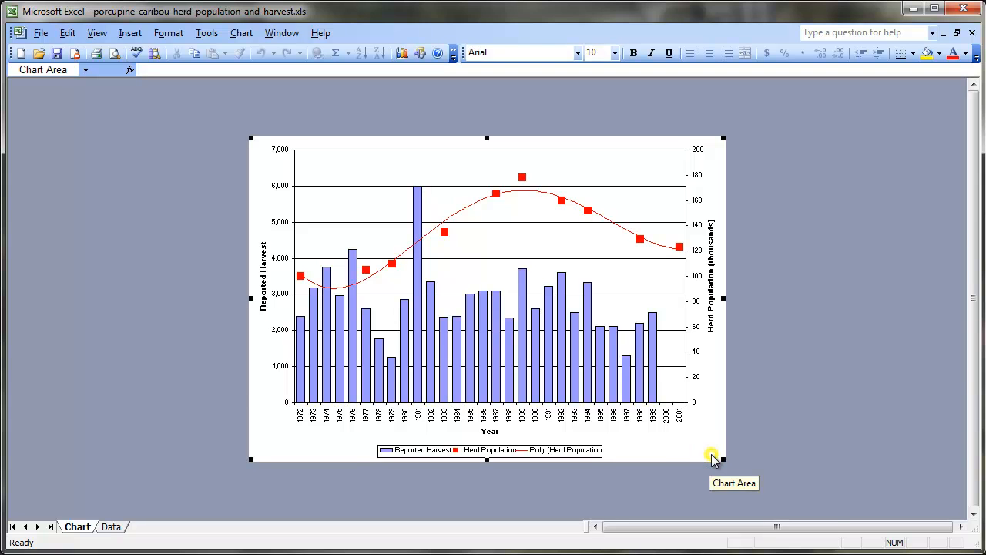
right_click(712, 460)
click(710, 457)
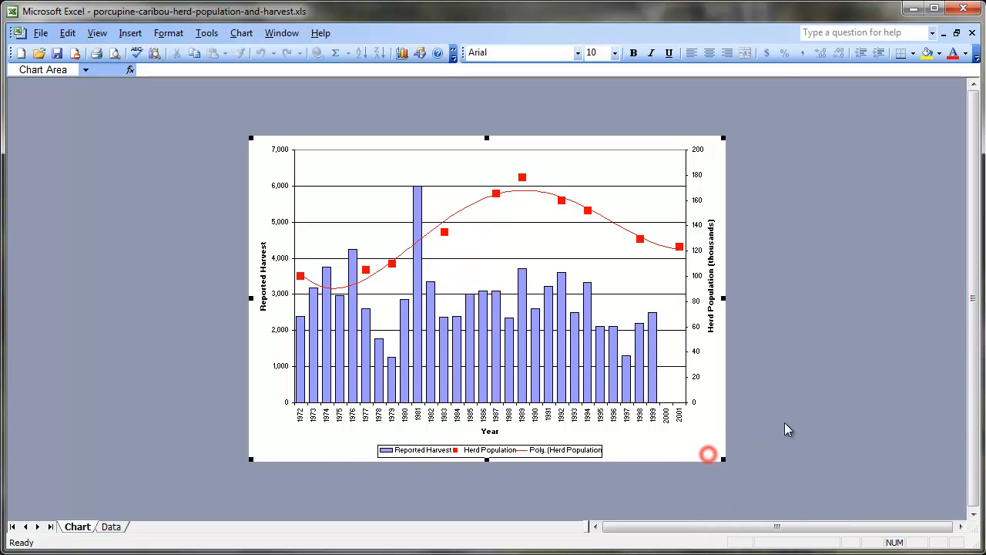
key(ctrl+c)
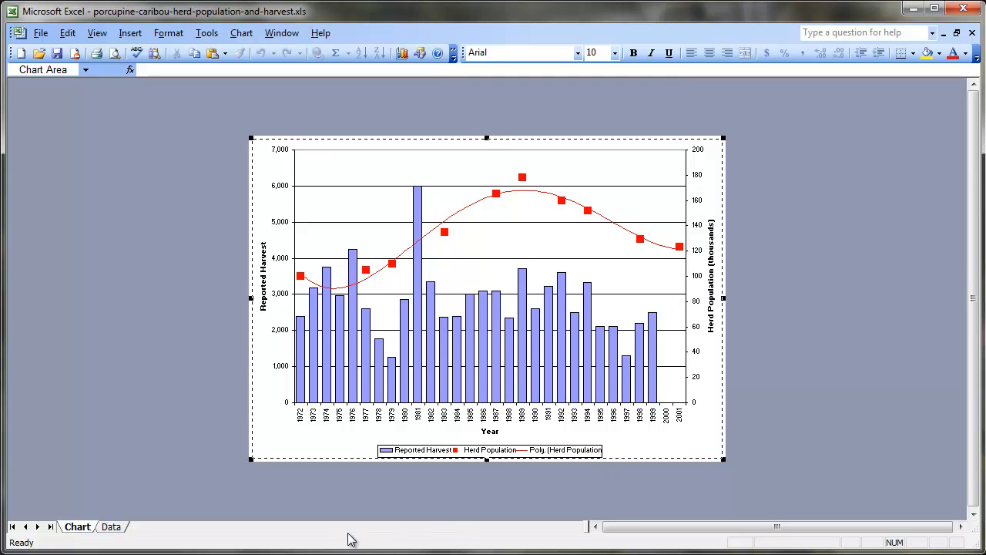
Step: Switch to the Word report and paste the chart on a new line below the "Estimated Total Population and Total Annual Harvest" title
key(alt+Tab)
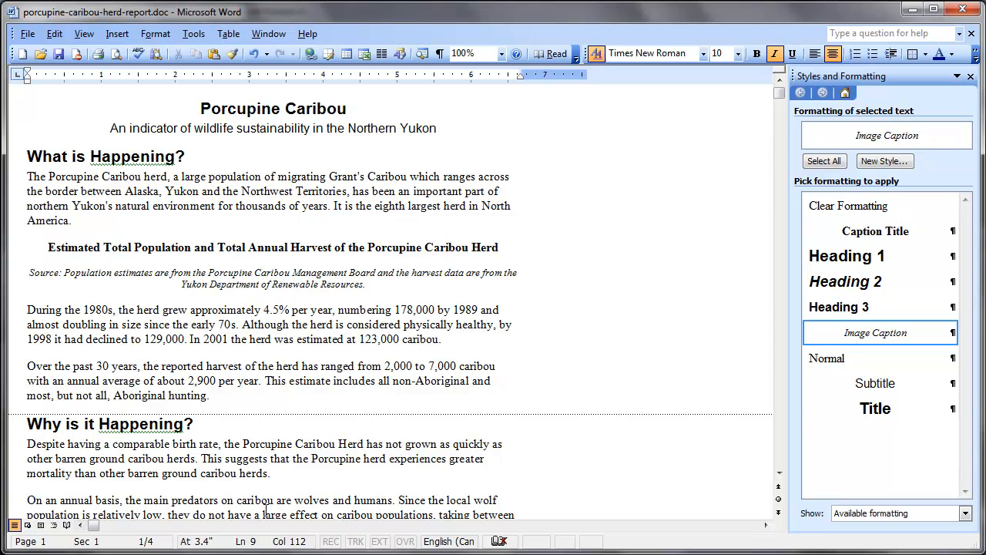
click(552, 250)
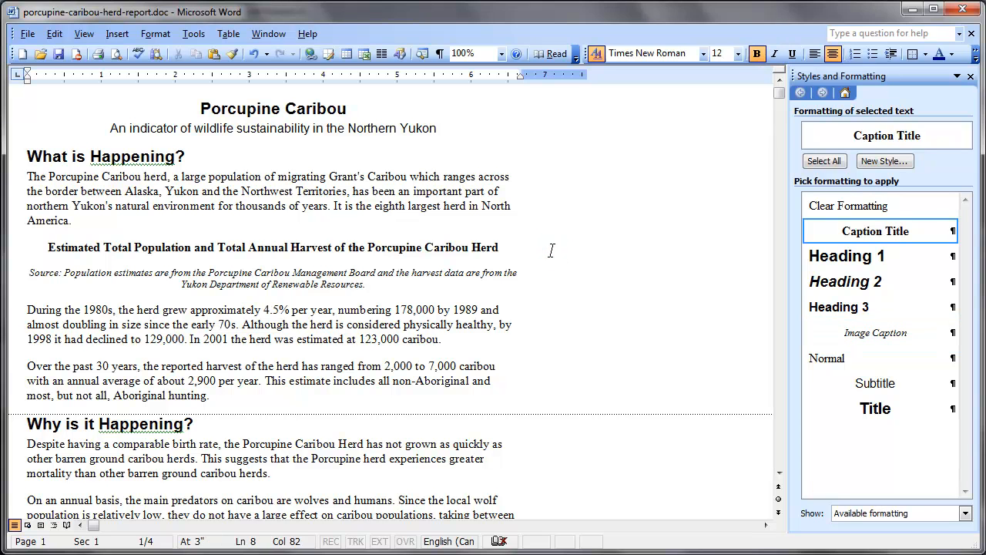
key(Return)
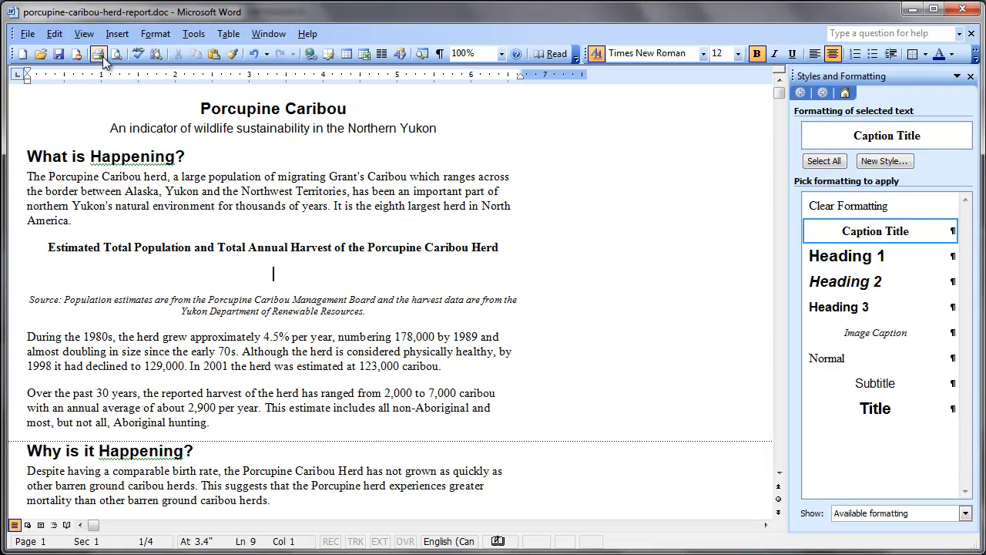
click(54, 34)
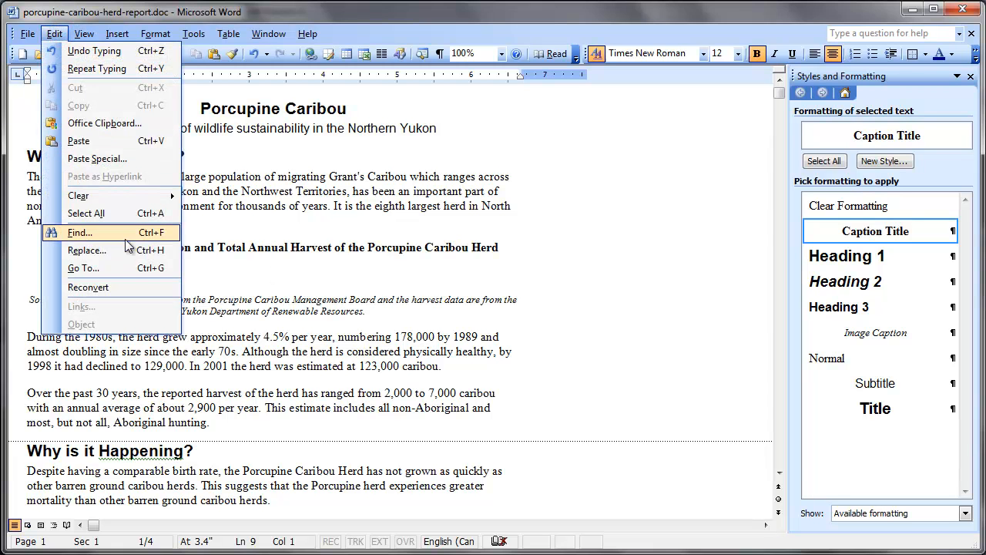
click(139, 141)
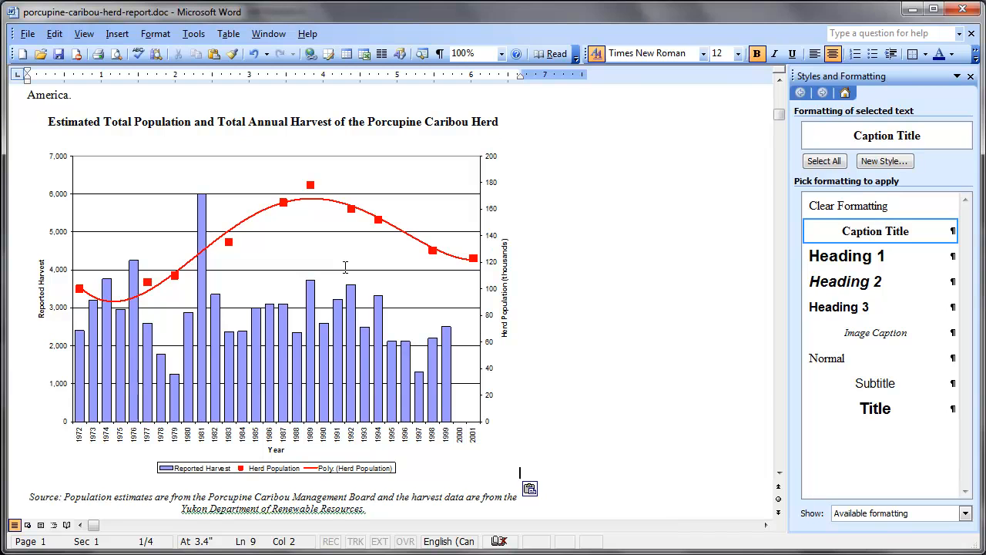
Step: Resize the pasted chart picture to a width of 5.97" with its aspect ratio locked
right_click(345, 266)
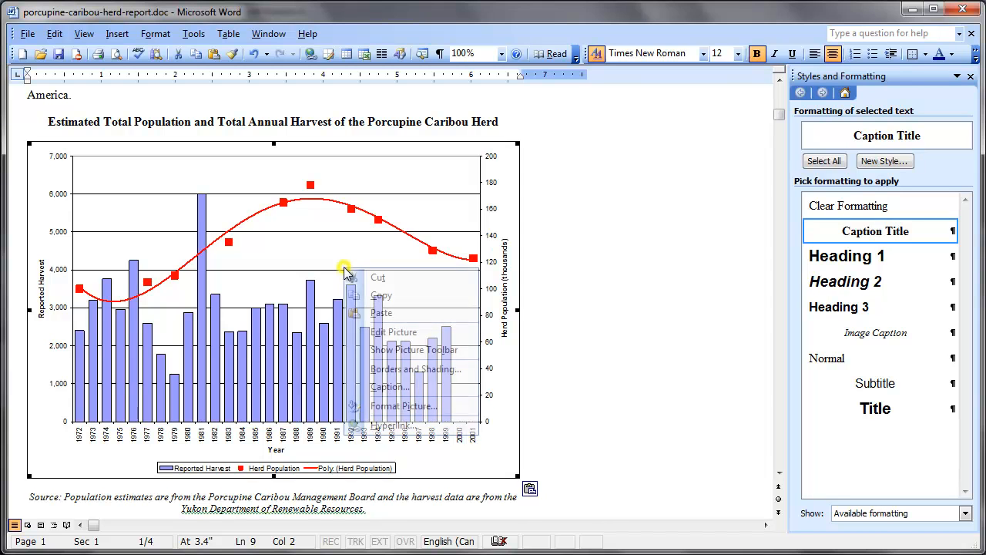
click(412, 414)
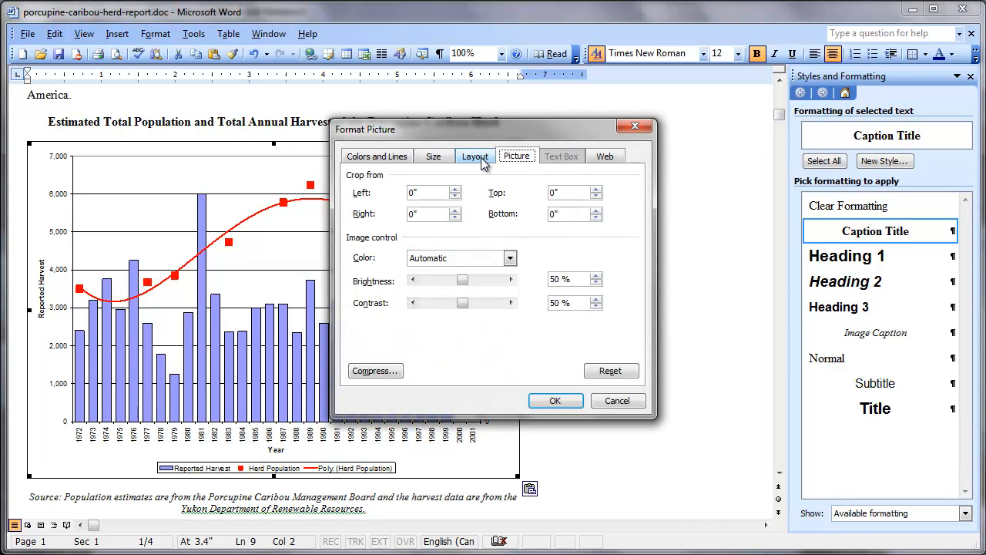
click(444, 156)
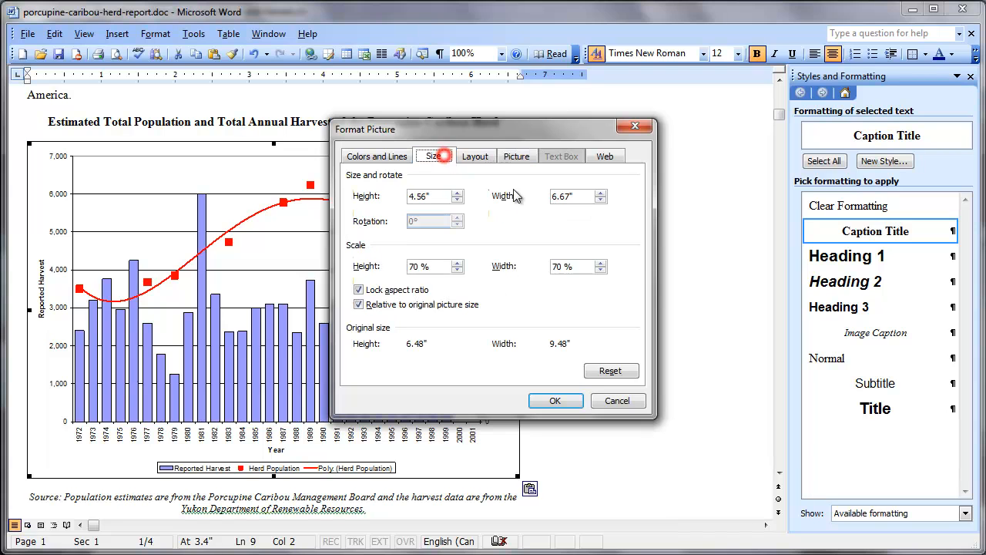
click(600, 200)
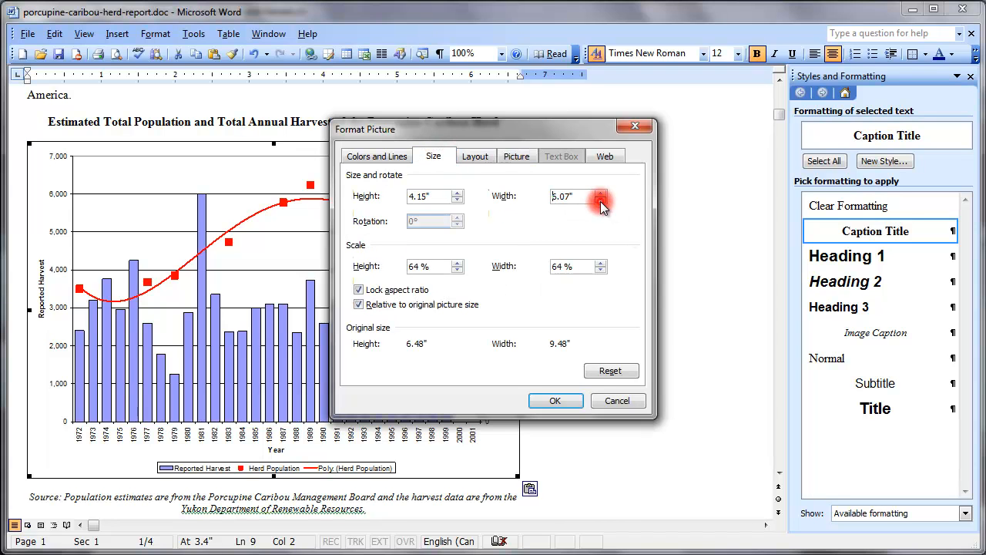
click(601, 201)
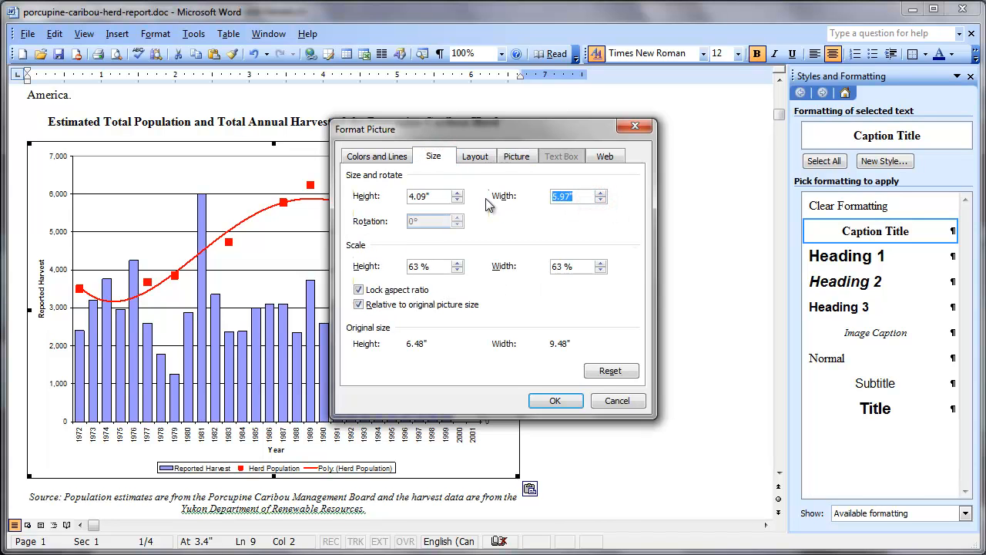
click(558, 402)
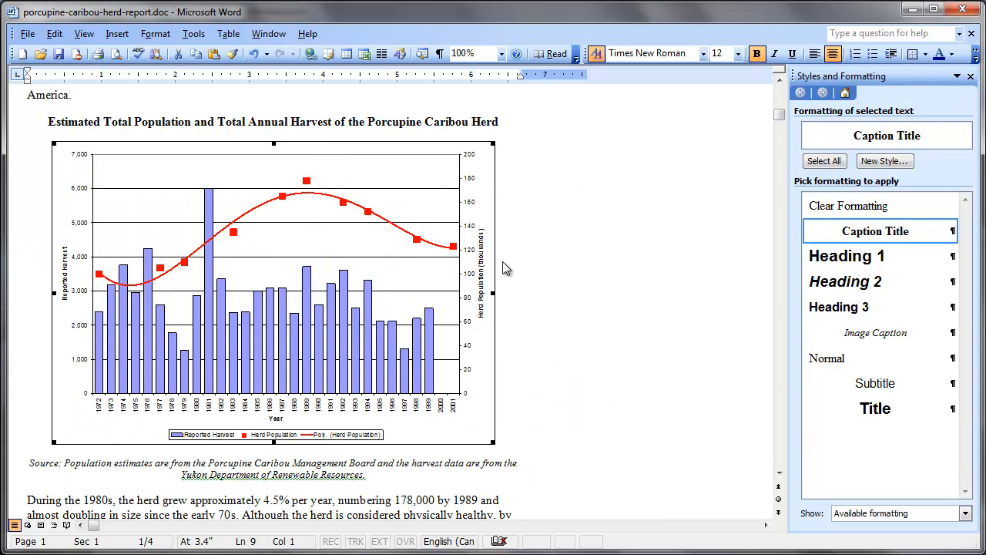
click(530, 119)
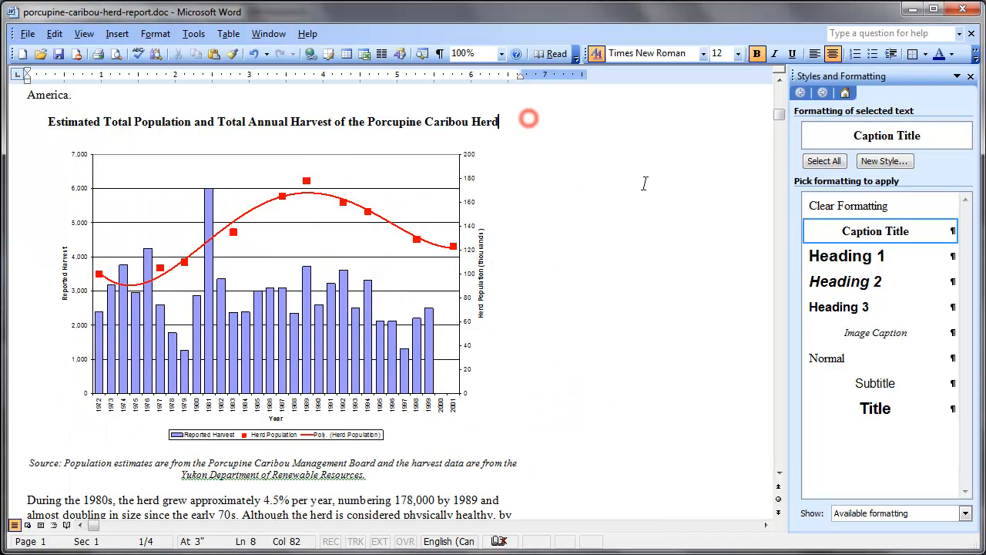
Step: Switch the report to Print Layout view and check the chart's placement between its title and source caption
click(41, 525)
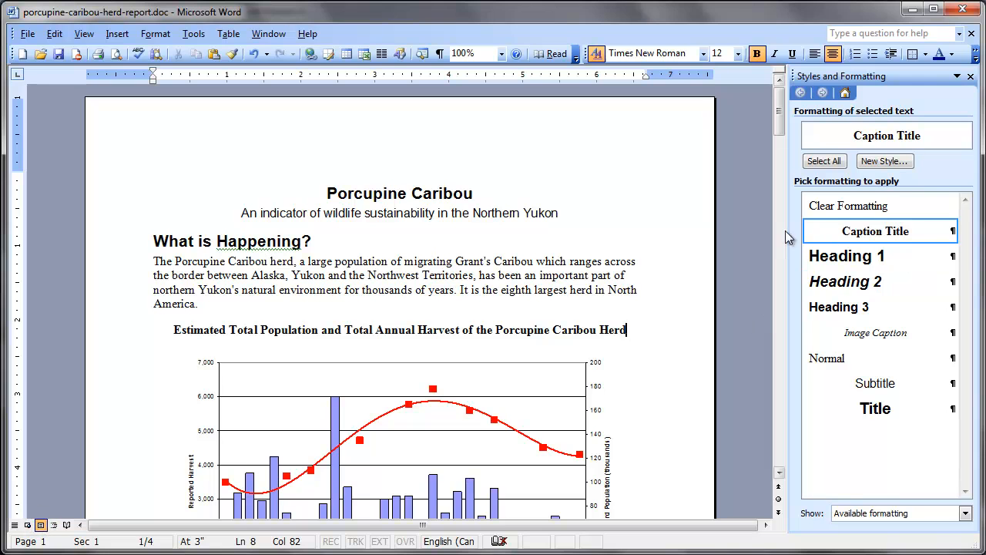
drag(784, 133, 782, 159)
click(637, 376)
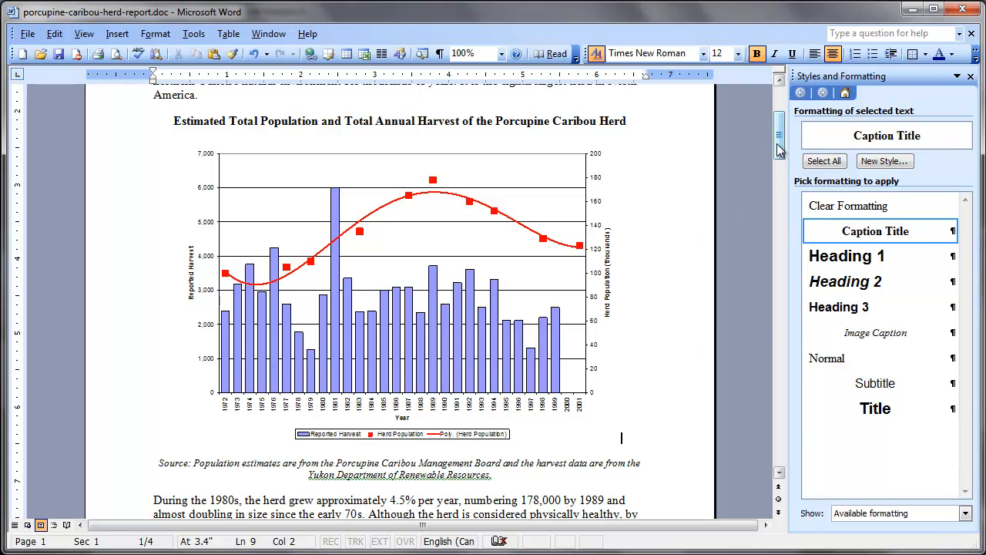
mouse_move(778, 150)
mouse_down()
mouse_move(779, 168)
mouse_move(786, 144)
mouse_move(781, 152)
mouse_up()
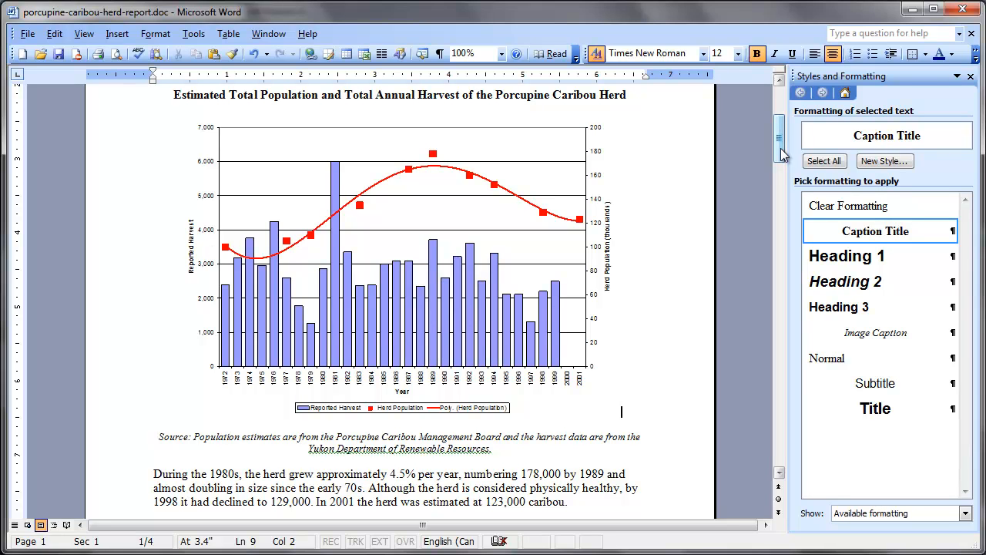
Step: Add an empty line between the "Porcupine Caribou Herd Calving Ground Distribution" title and its source caption
drag(781, 148, 797, 244)
click(583, 279)
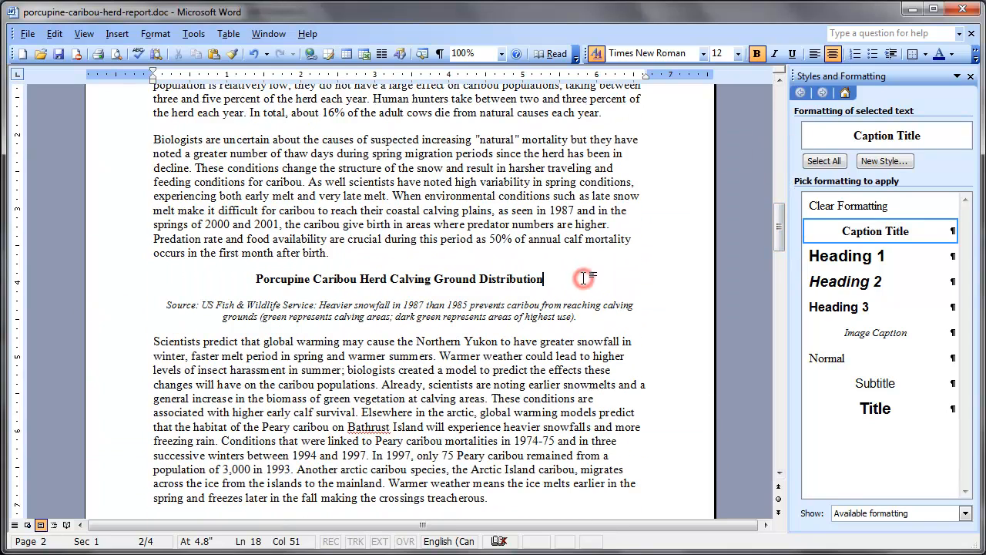
key(Return)
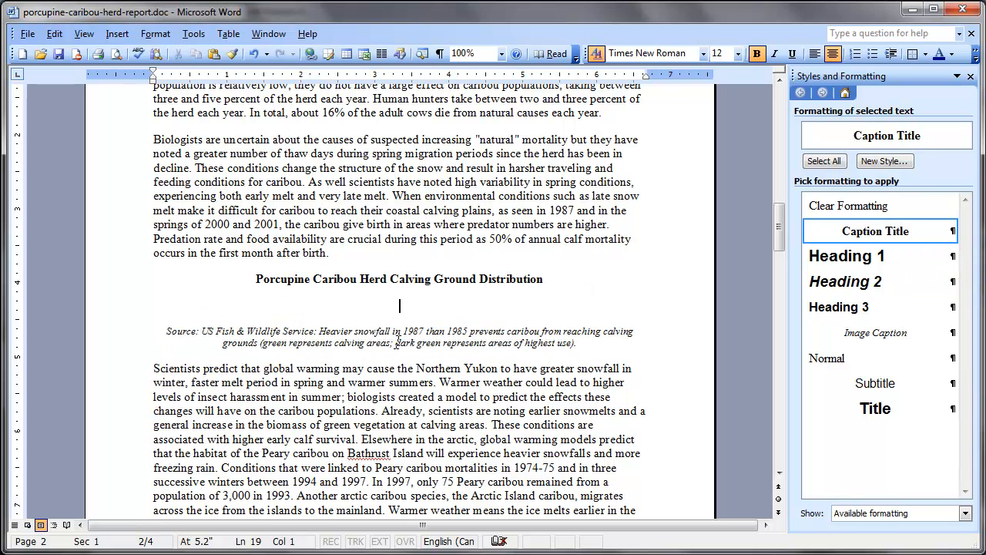
text(hdhd)
key(BackSpace)
key(BackSpace)
key(BackSpace)
key(BackSpace)
Step: Insert the 1985 calving ground map picture from the Desktop on the empty line below the distribution title
click(119, 34)
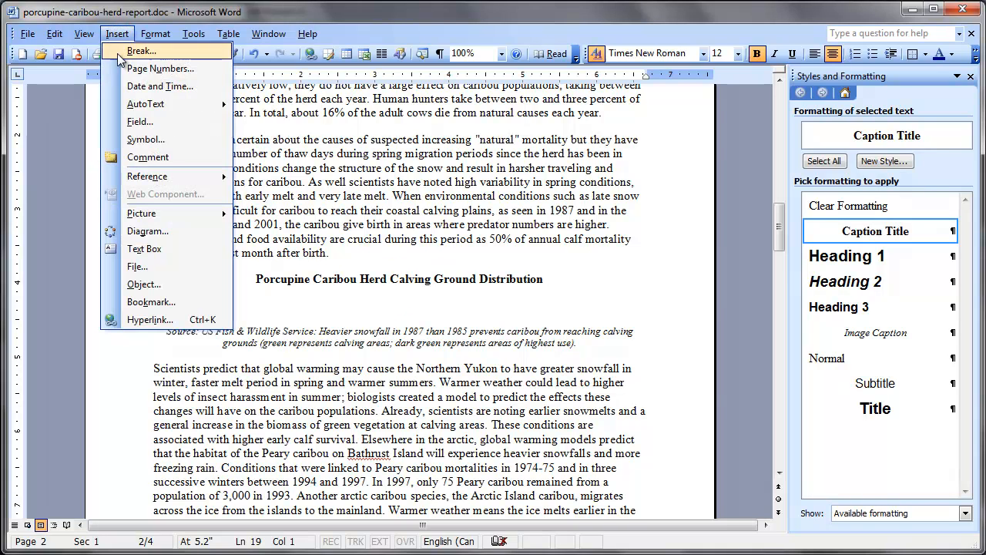
mouse_move(143, 215)
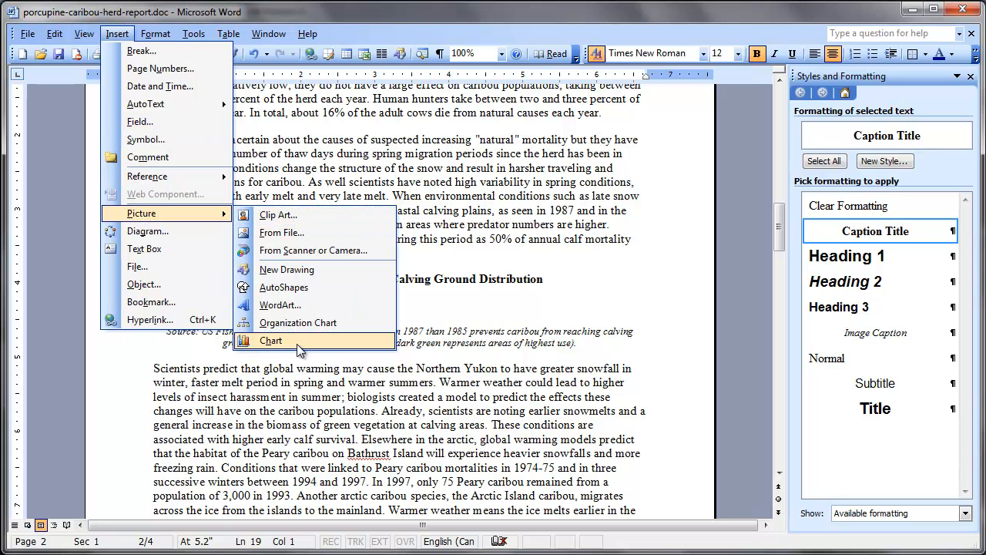
click(293, 234)
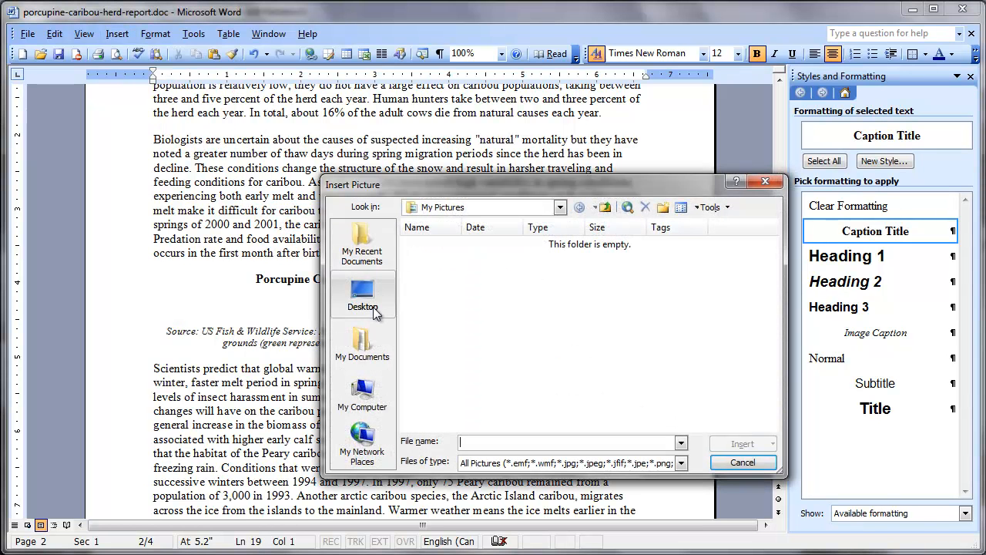
click(375, 309)
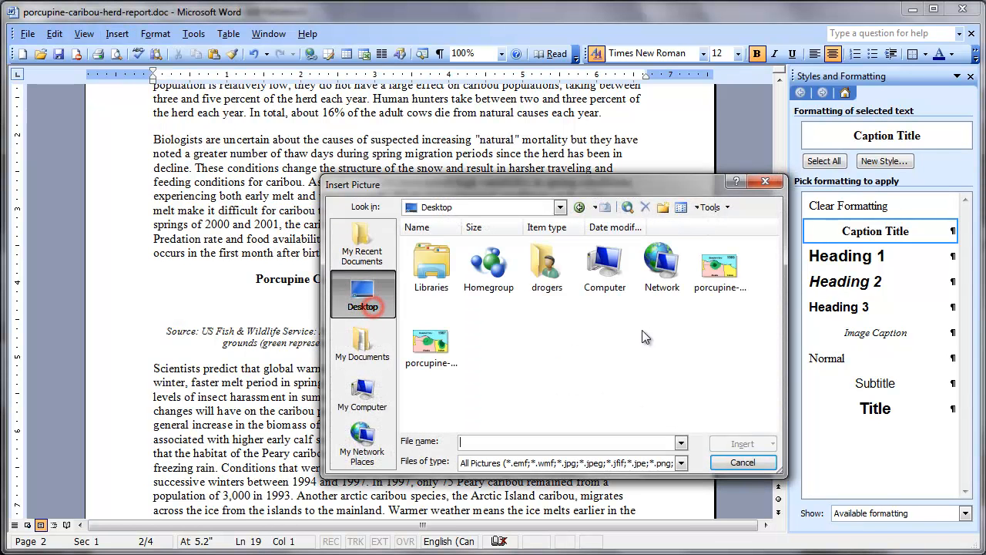
click(727, 284)
click(740, 444)
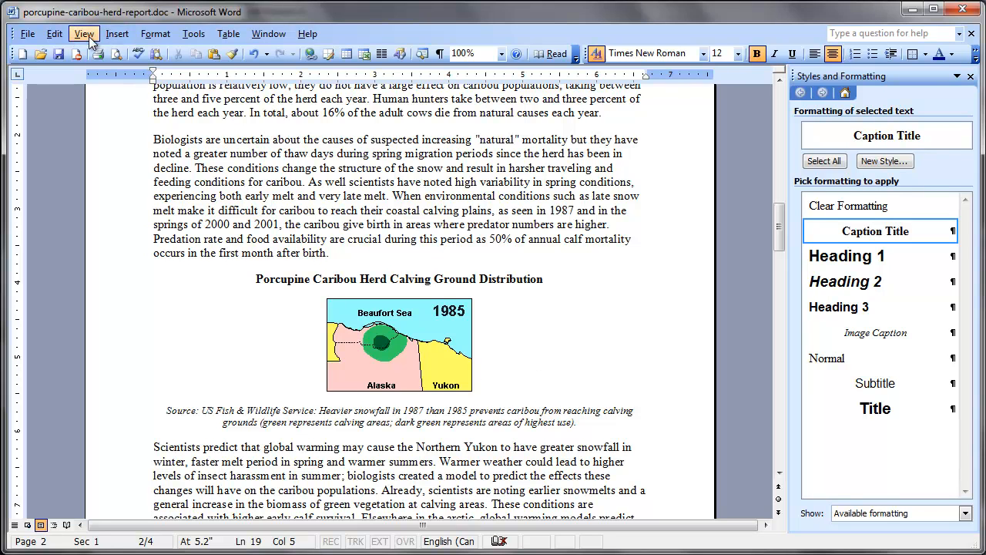
Step: Insert the picture porcupine-caribou-herd-calving-ground-1987.gif from the Desktop beside the 1985 map
click(114, 34)
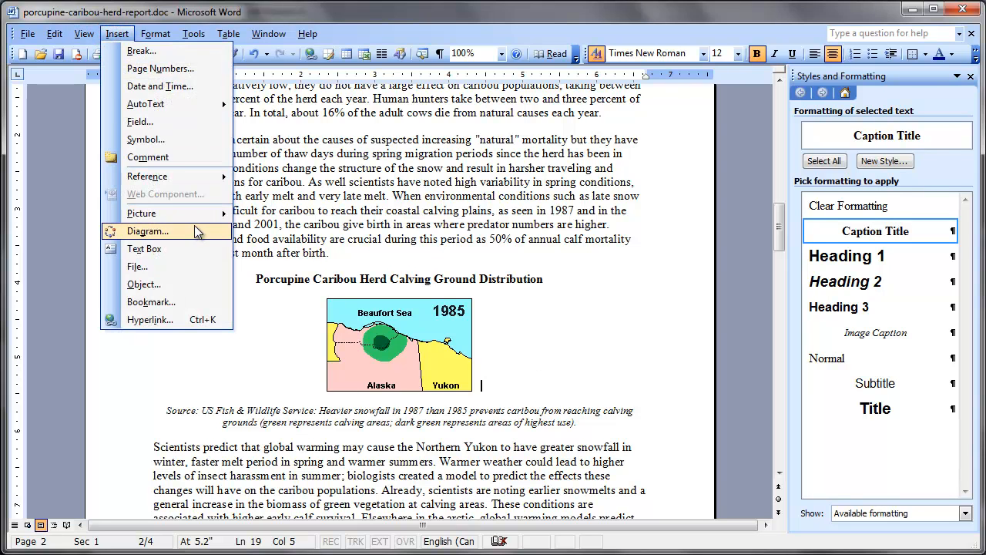
mouse_move(185, 213)
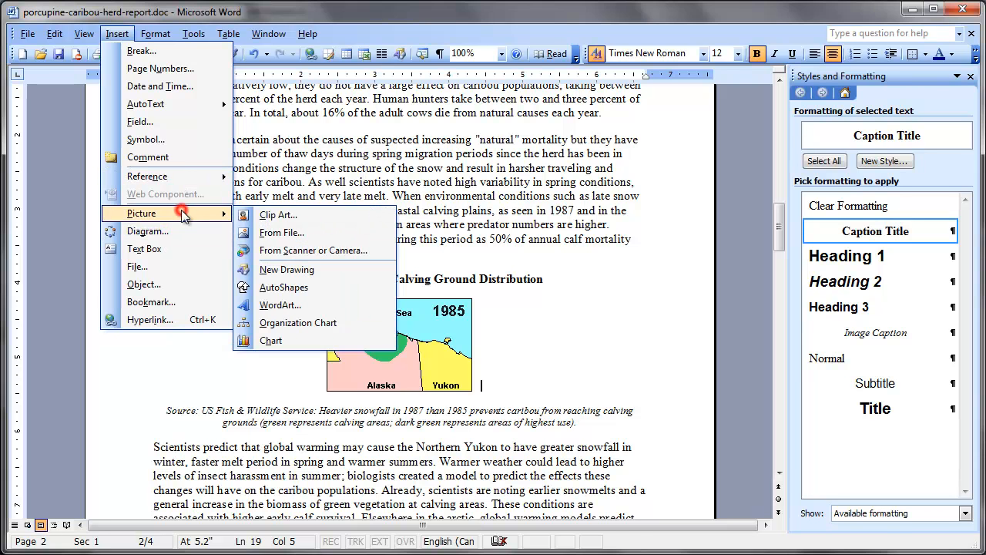
click(305, 227)
click(432, 343)
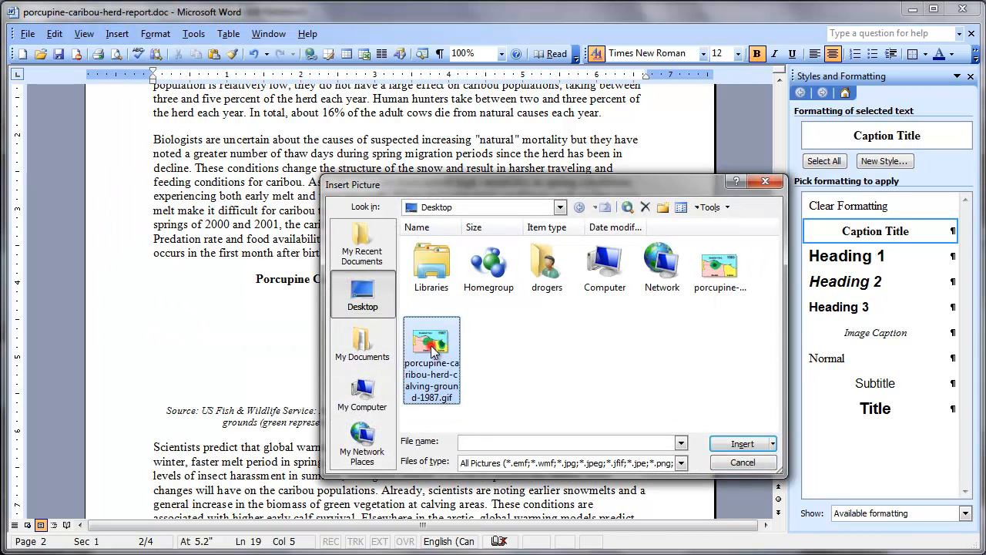
click(732, 443)
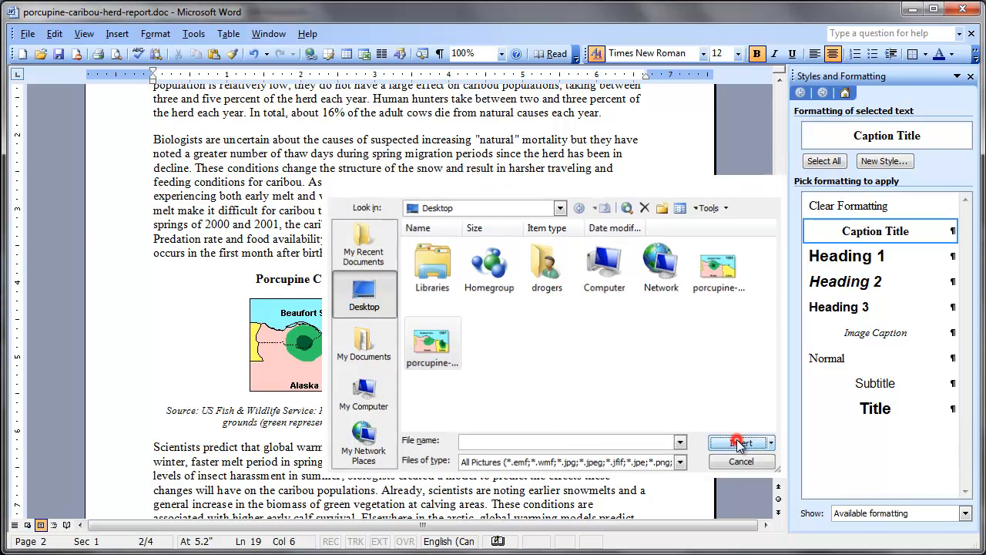
Step: Narrow the gap between the 1985 and 1987 maps by deleting three of the spaces between them
click(400, 381)
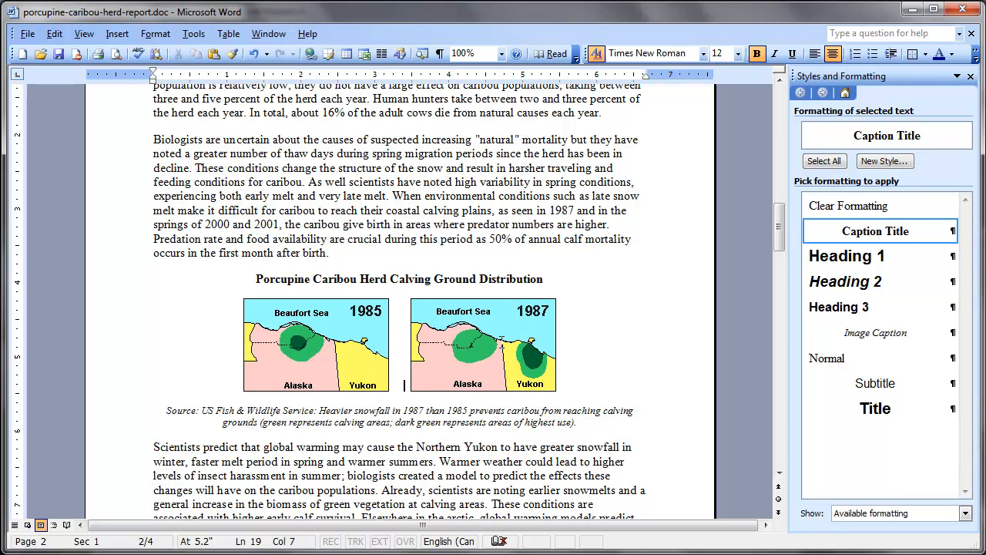
key(BackSpace)
key(BackSpace)
key(BackSpace)
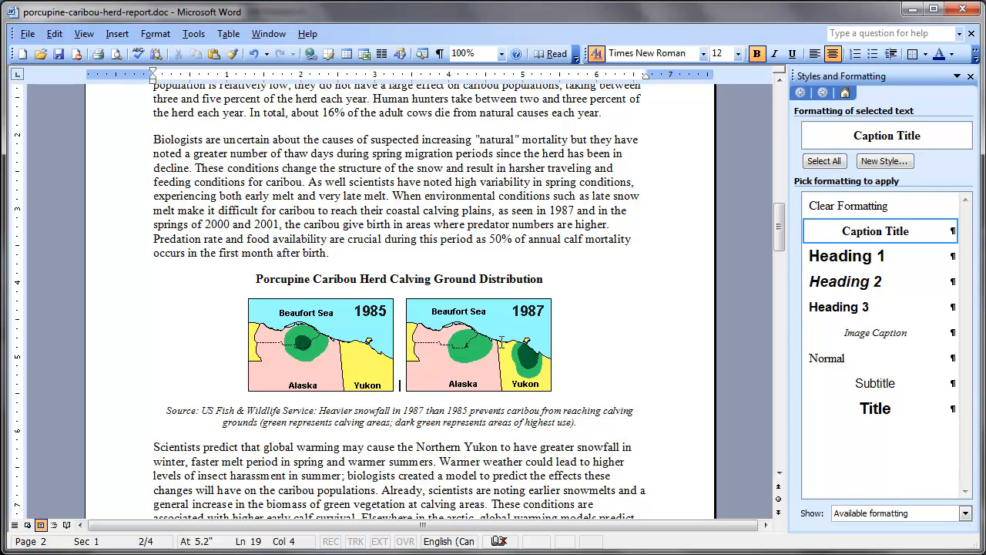
Step: Return the report to Normal view and add an empty paragraph at the end of the "Why is it Significant?" section
click(14, 525)
drag(780, 179, 783, 281)
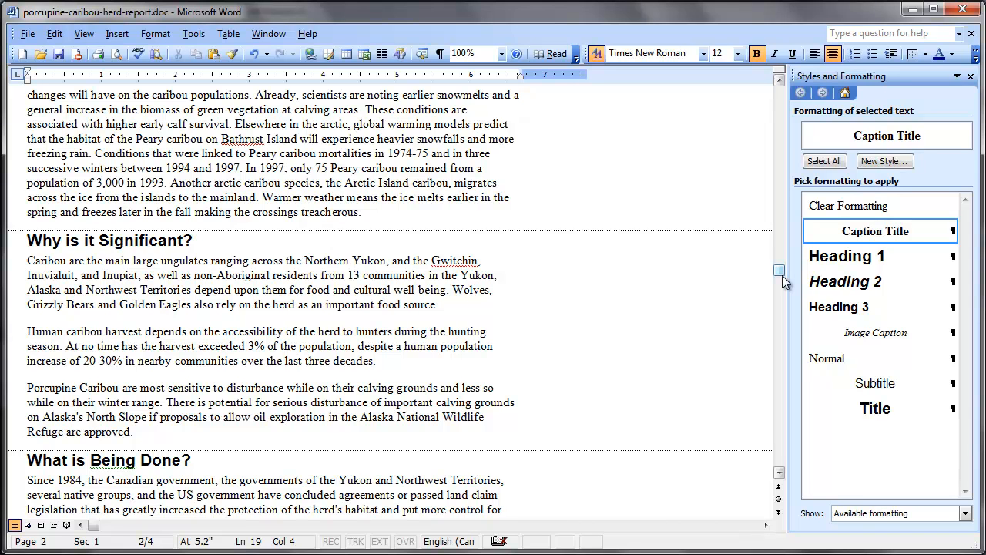
drag(782, 275, 782, 345)
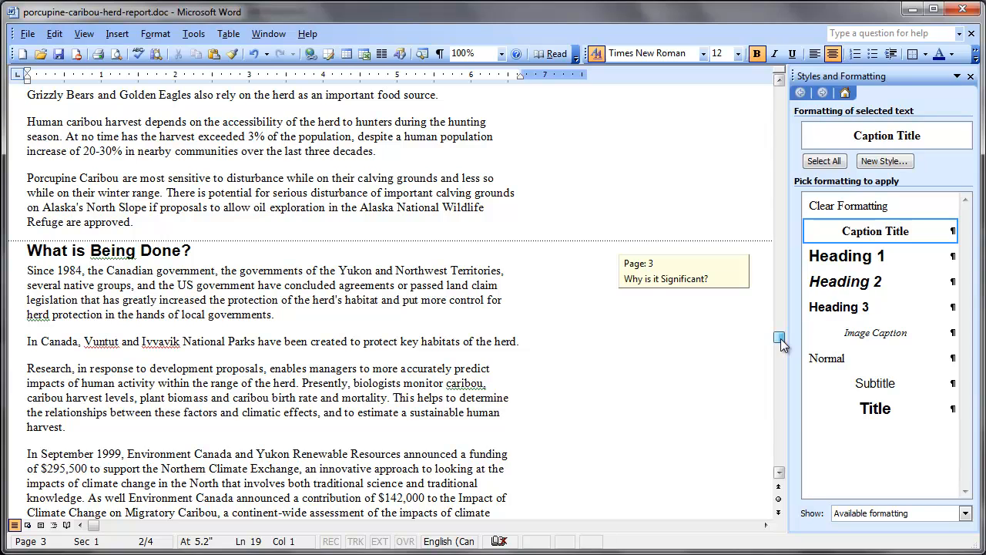
drag(782, 342, 806, 287)
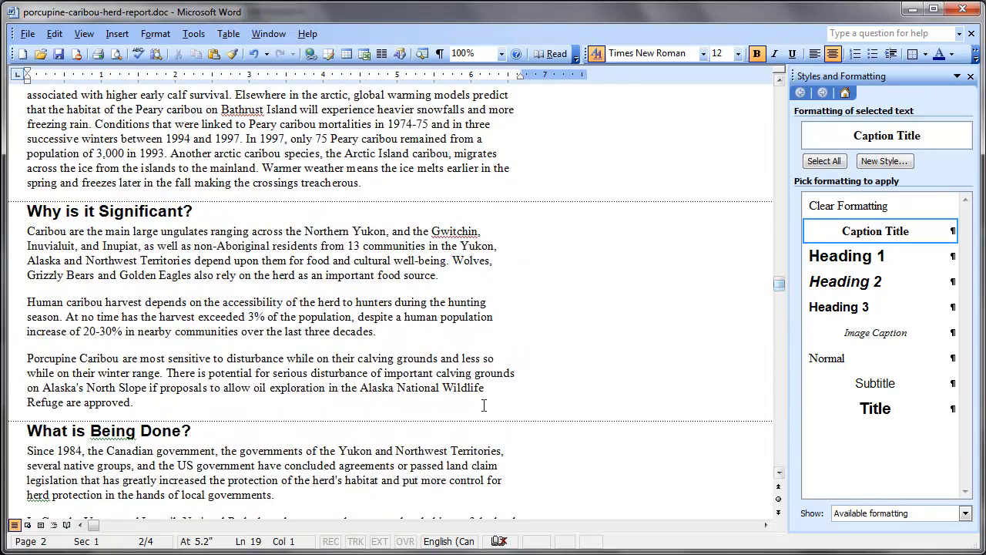
click(467, 407)
key(Return)
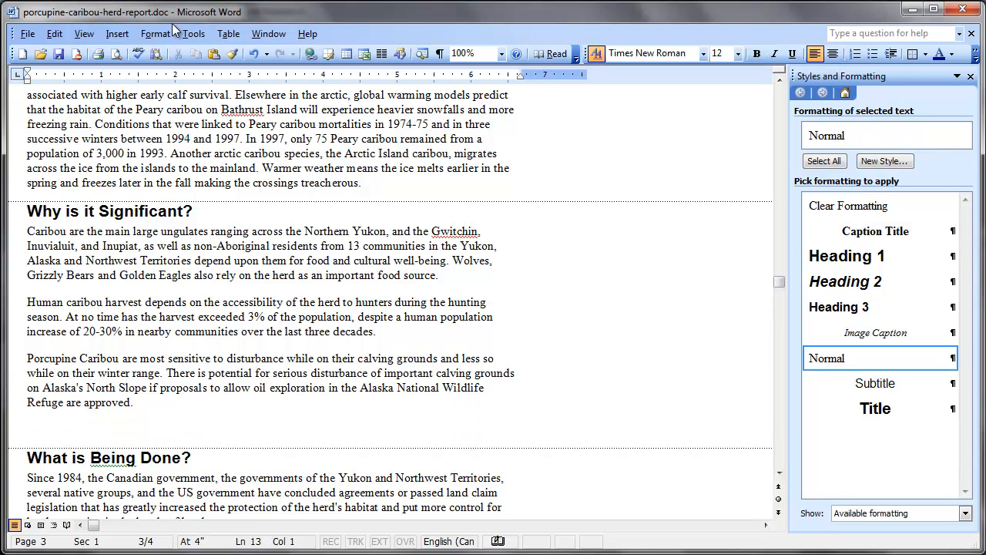
Step: Insert a table with 2 columns and 5 rows on the empty line ending the "Why is it Significant?" section
click(228, 34)
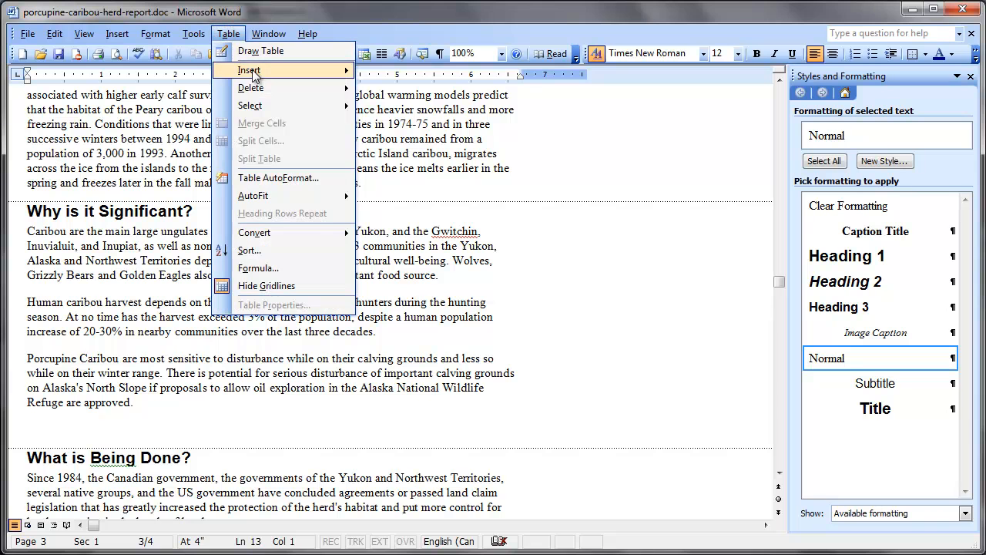
mouse_move(255, 70)
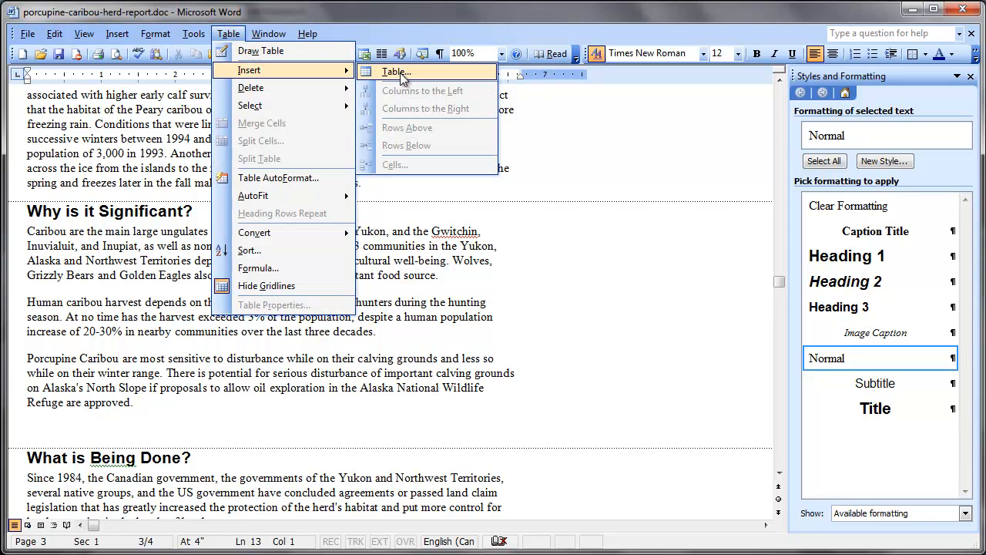
click(400, 72)
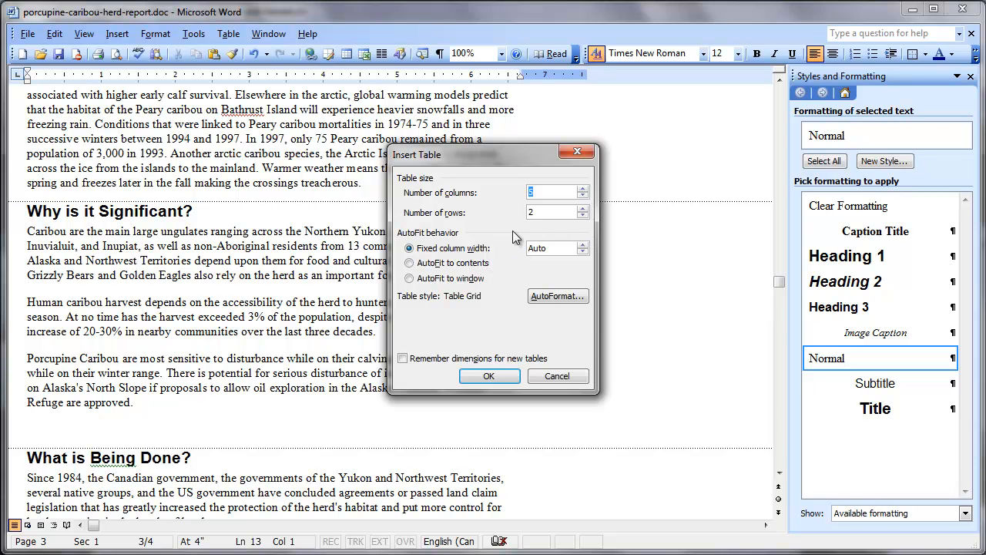
double_click(558, 213)
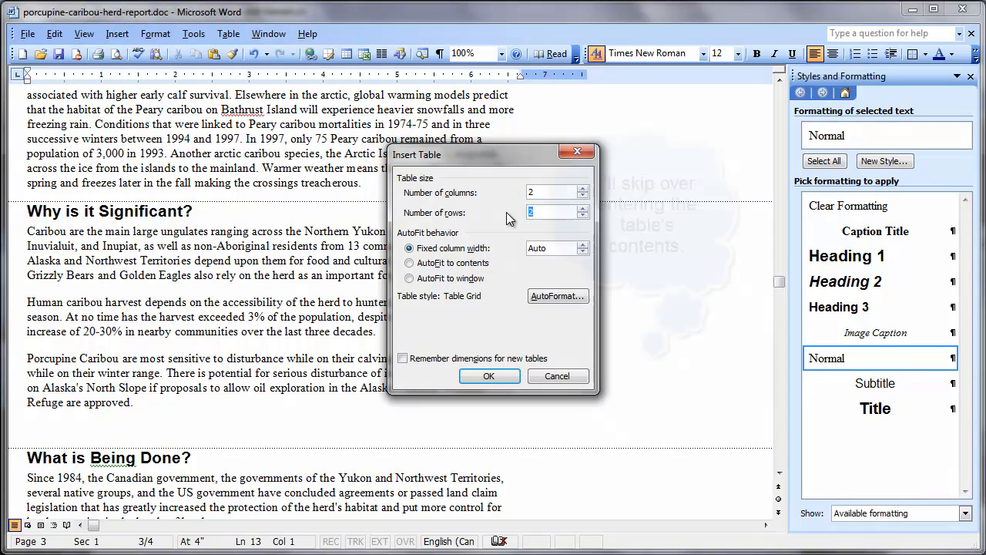
text(5)
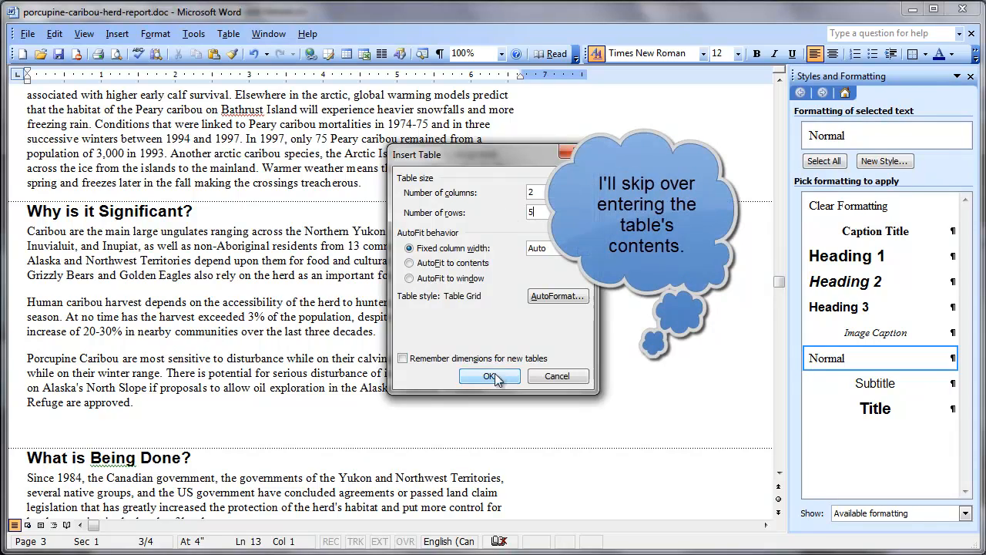
click(489, 375)
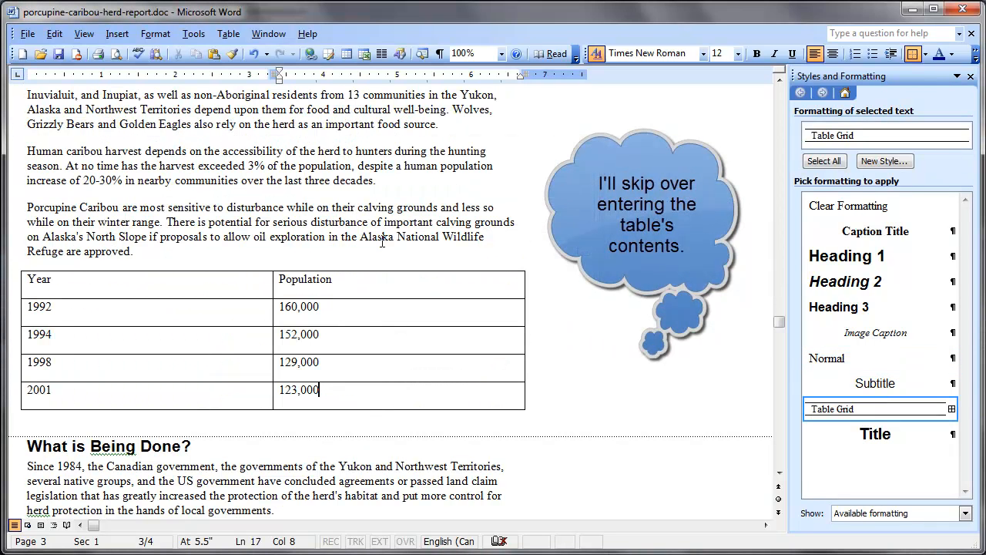
Step: Add the title "Recent Estimated Herd Population" on a new line above the table and apply the Caption Title style to it
click(315, 250)
key(Return)
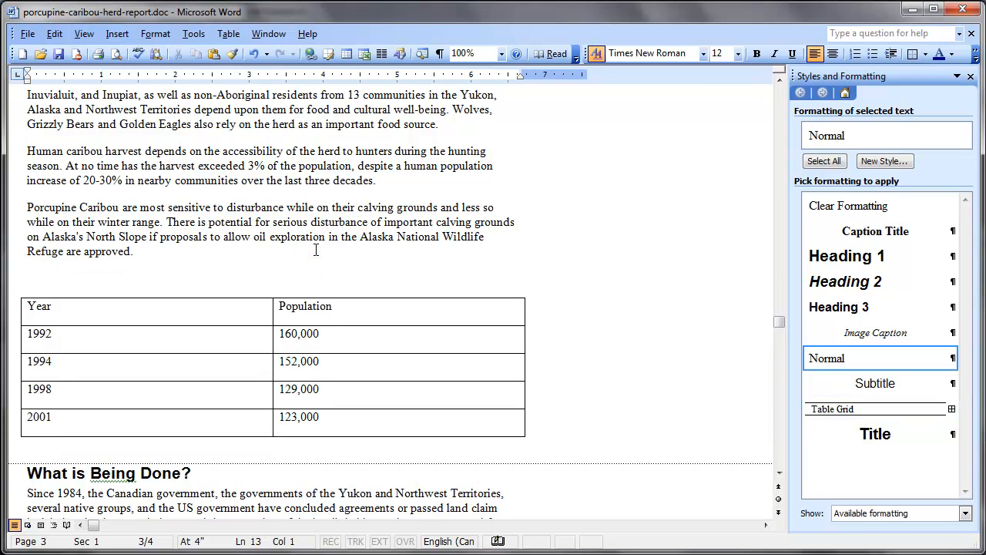
text(Recent Estimated Head)
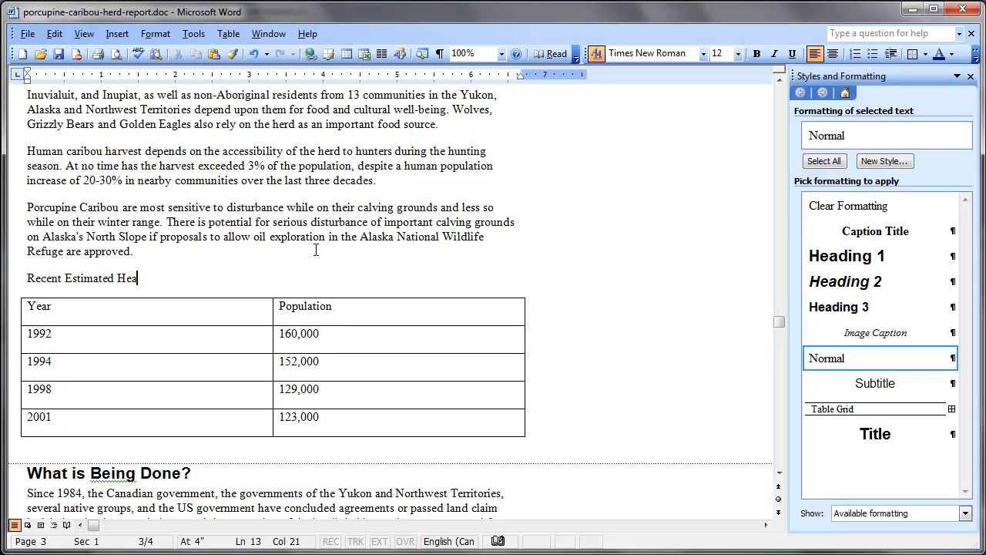
key(BackSpace)
key(BackSpace)
key(BackSpace)
text(erd Population)
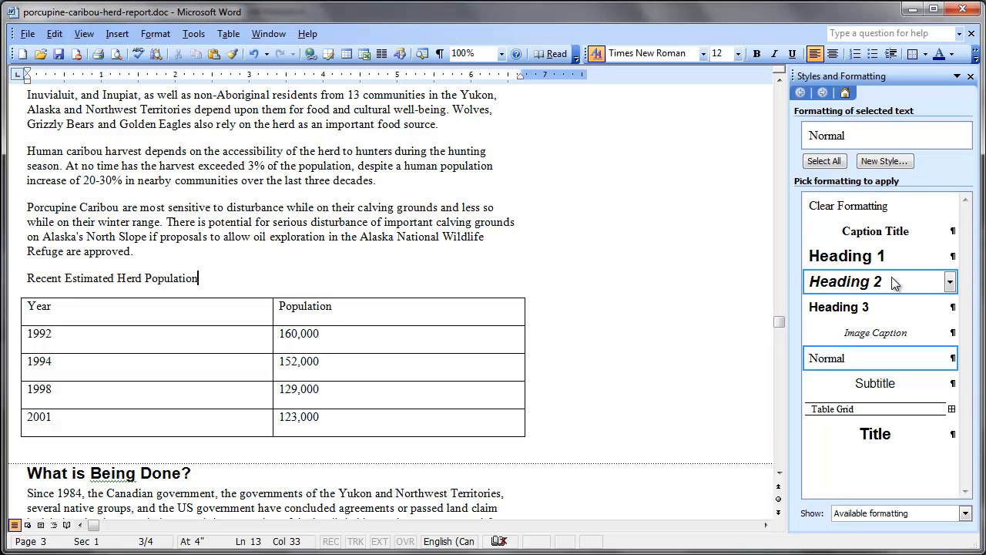
click(893, 237)
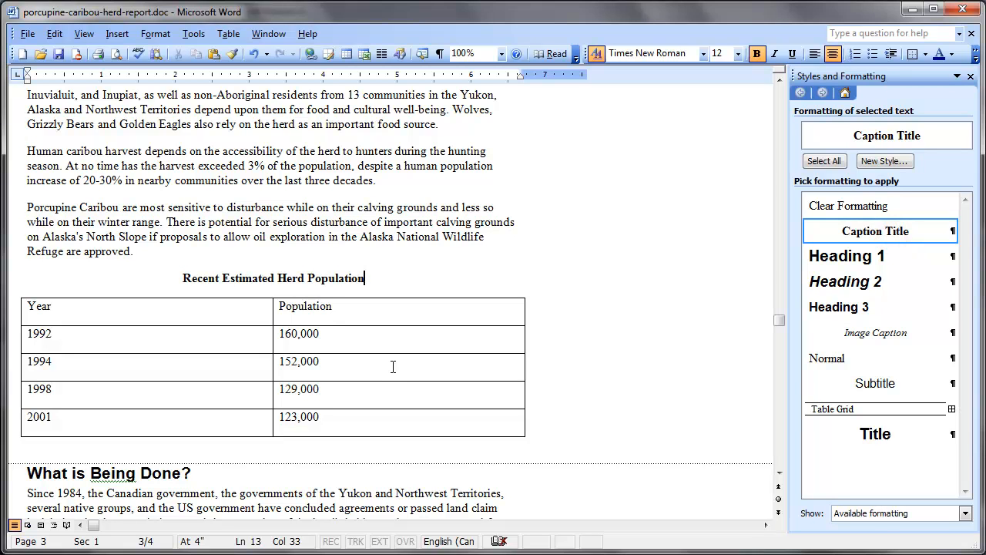
Step: Start a new paragraph style from the table's Population cell and name it Table Data
click(387, 308)
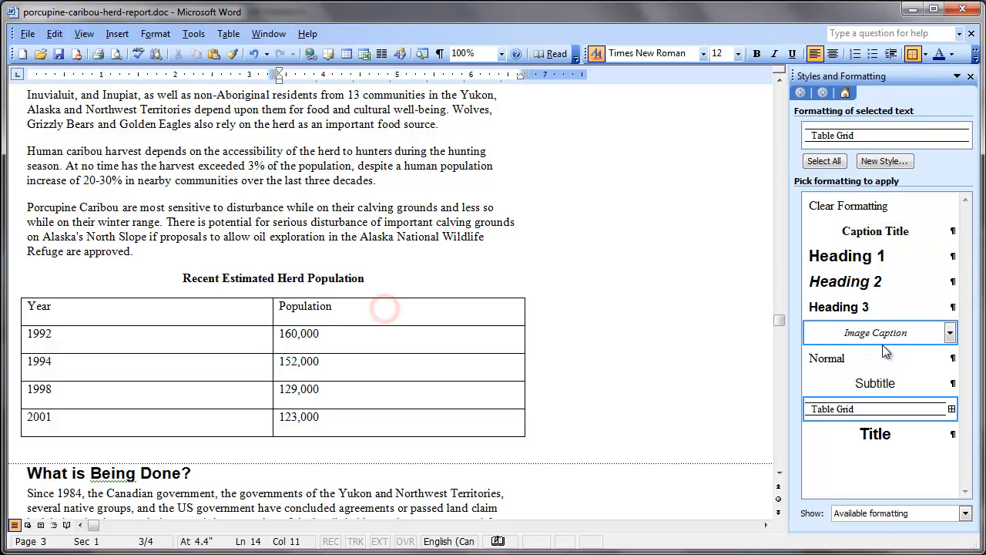
click(885, 161)
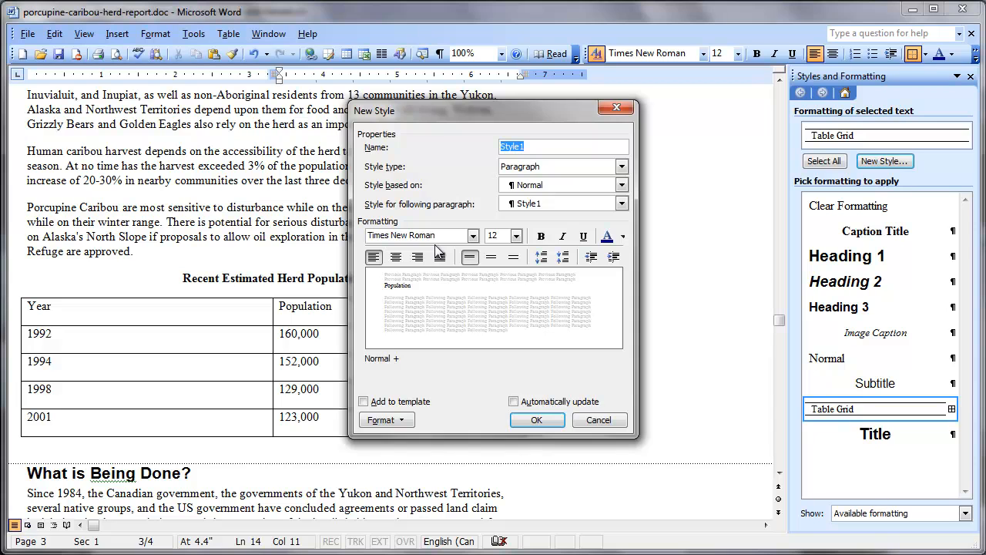
click(383, 420)
click(383, 420)
click(581, 147)
double_click(581, 147)
text(Table Data)
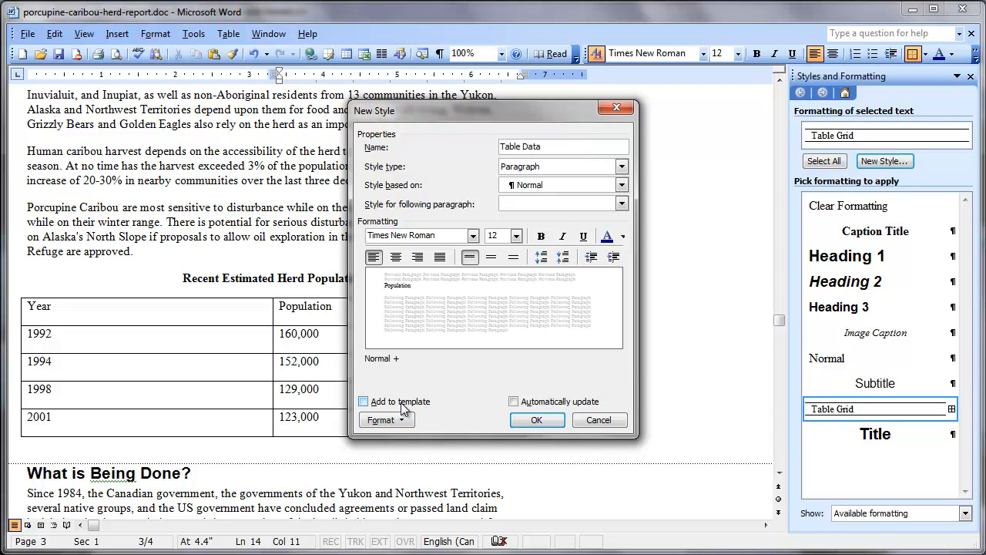
Step: Set the Table Data style's paragraph spacing after to 0 pt and finish creating the style
click(385, 420)
click(405, 454)
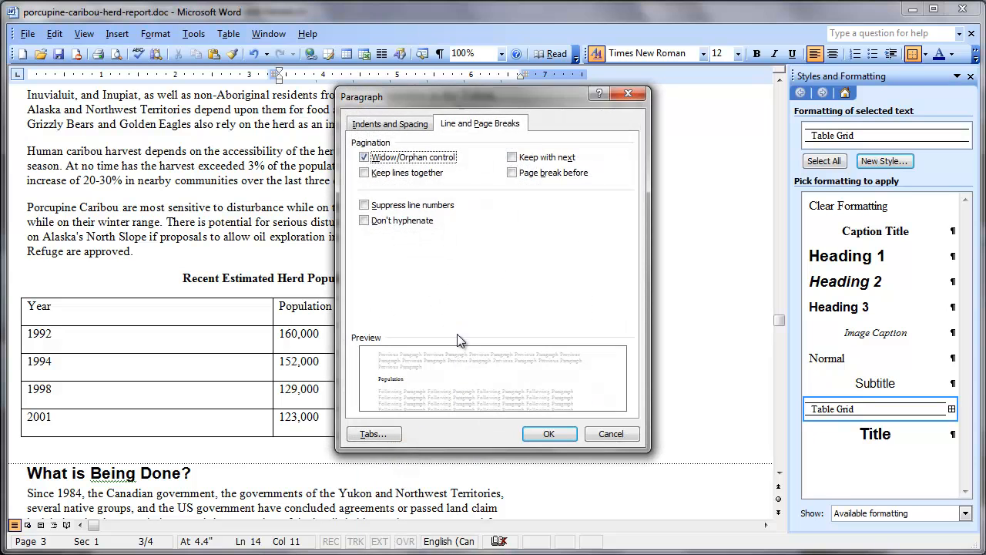
click(406, 126)
click(469, 293)
click(470, 293)
click(549, 433)
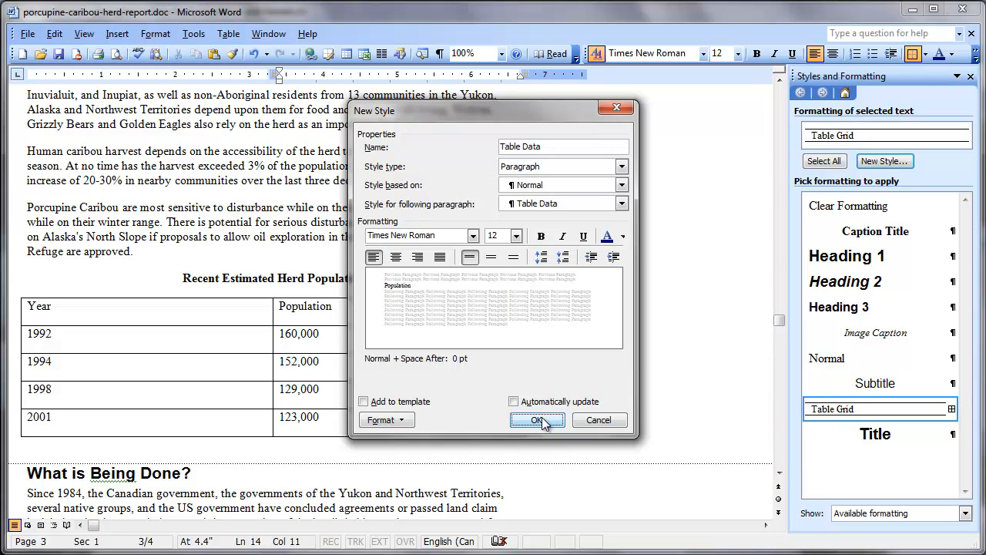
click(538, 420)
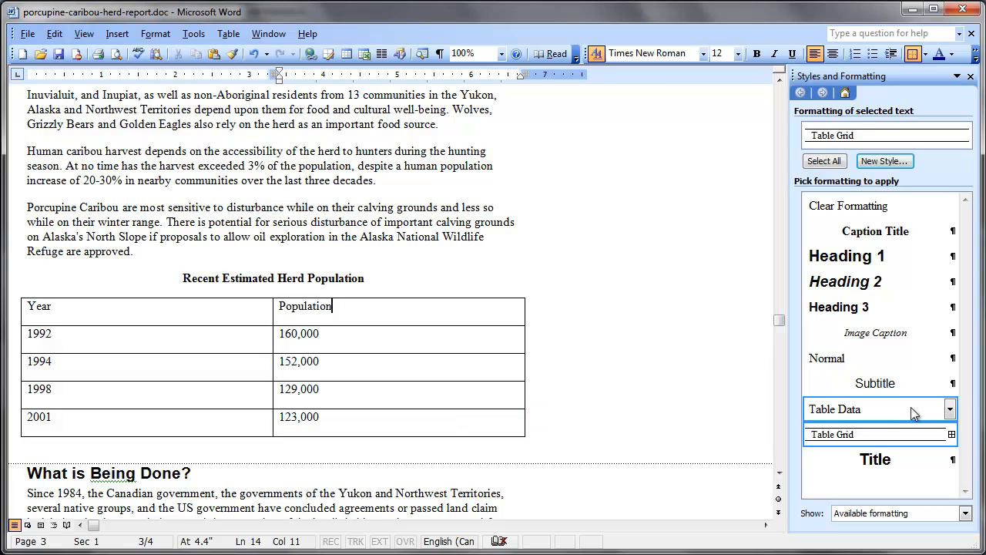
Step: Apply the Table Data style to all cells of the herd population table
drag(388, 428, 37, 308)
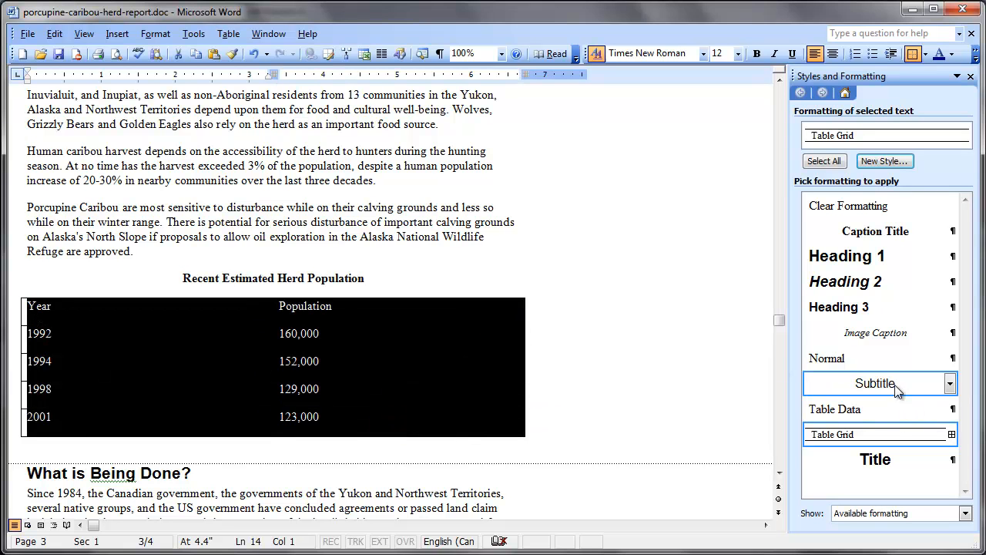
click(877, 408)
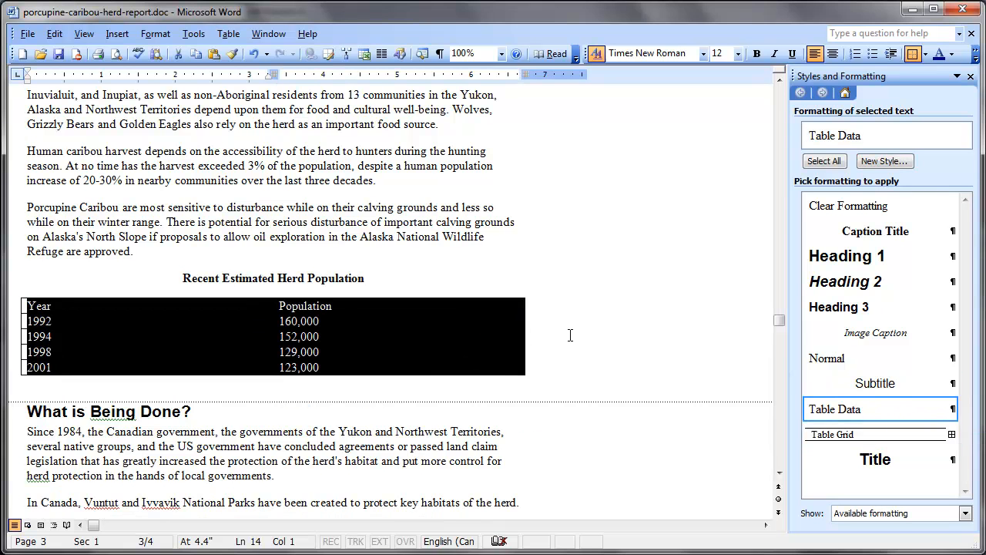
click(250, 278)
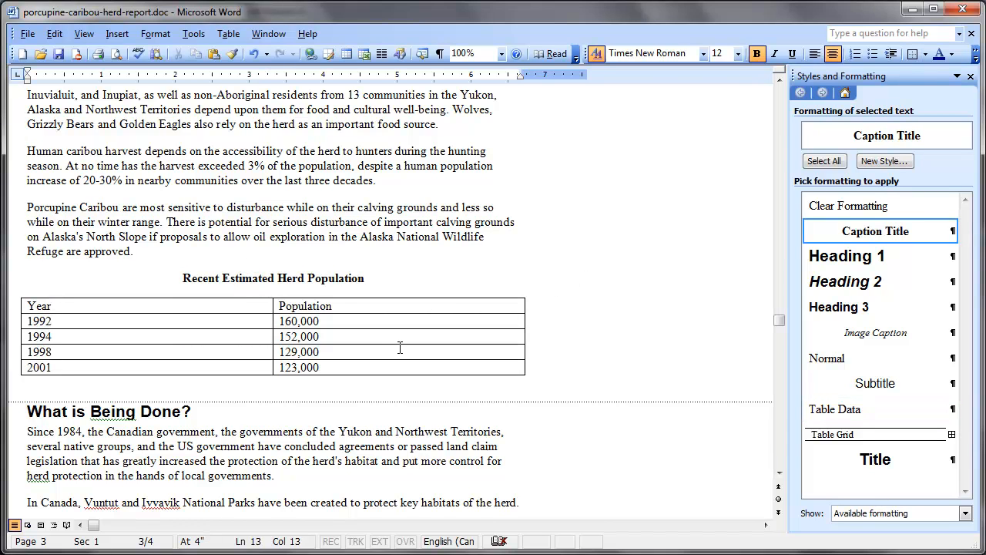
Step: Select the whole herd population table and AutoFit its columns to their contents
click(233, 337)
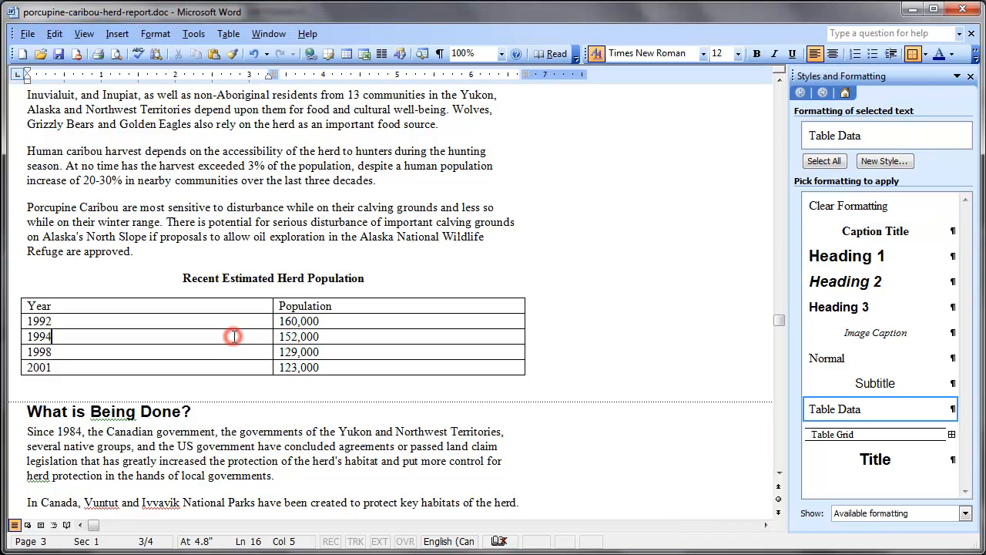
click(226, 34)
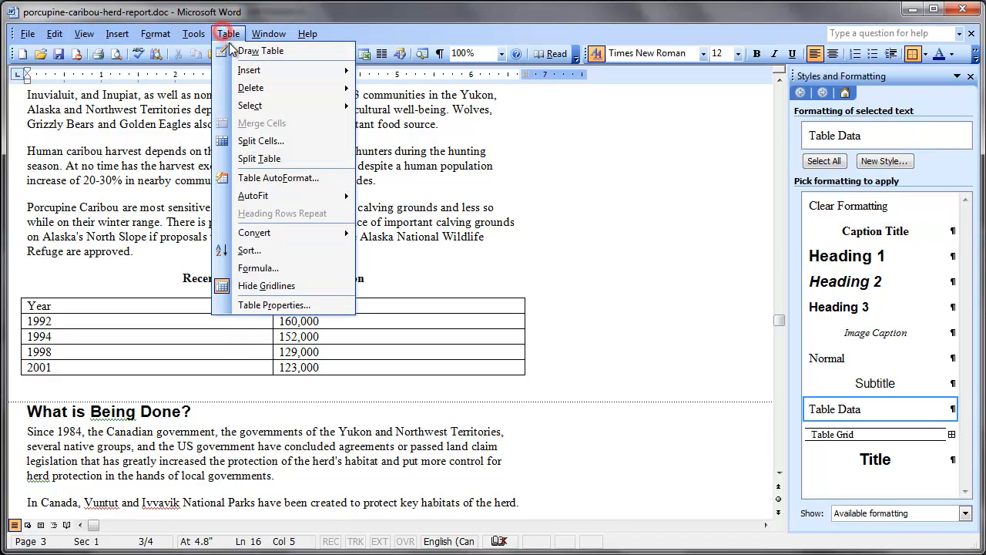
click(254, 105)
click(372, 111)
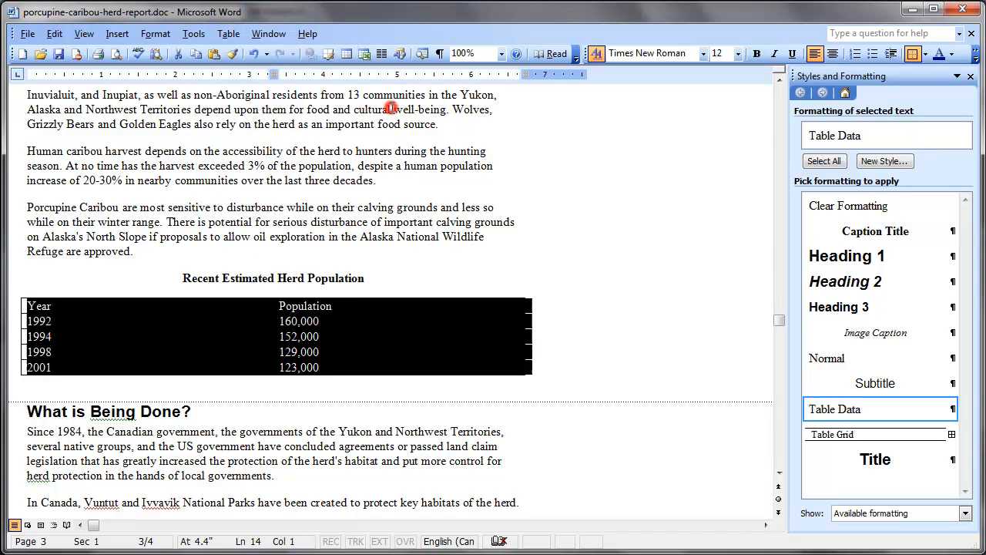
right_click(117, 336)
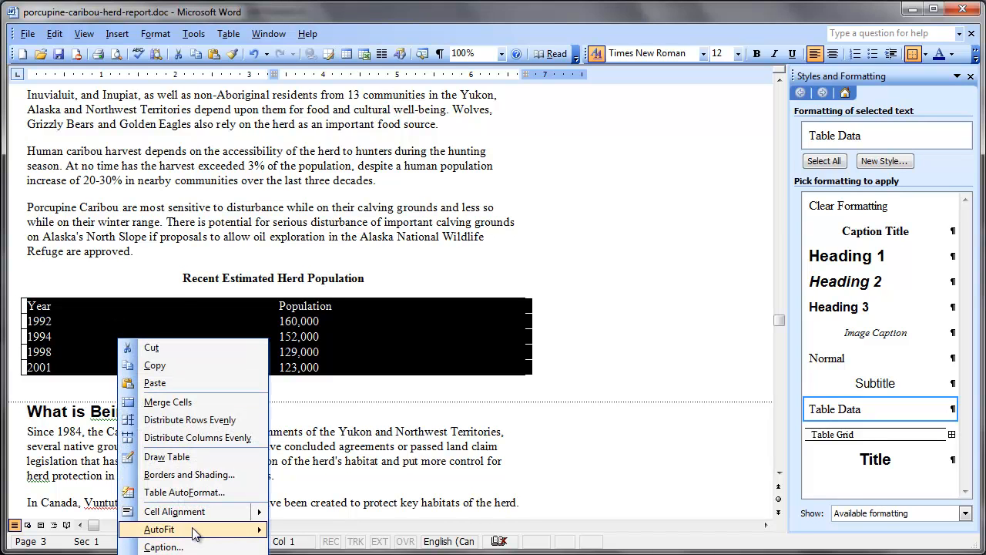
mouse_move(199, 531)
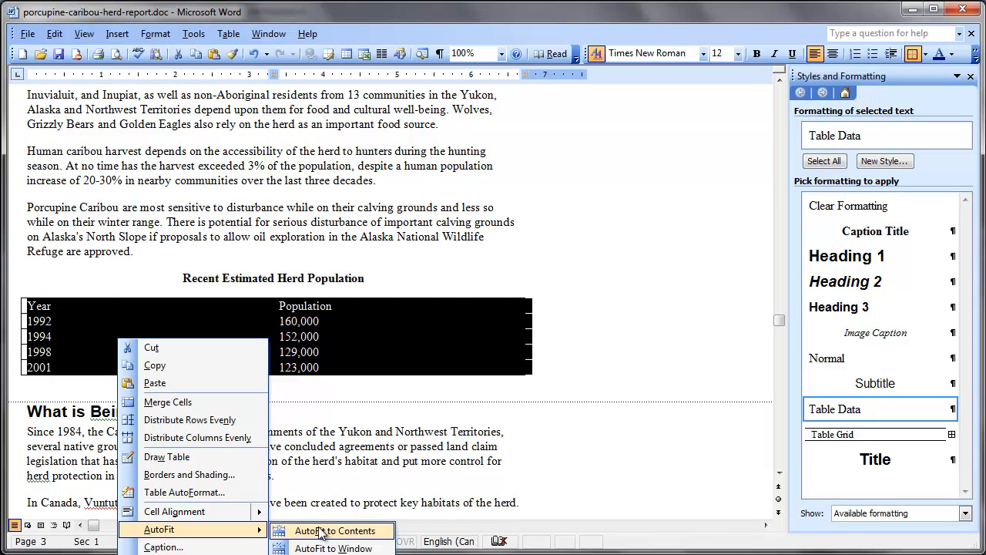
click(322, 532)
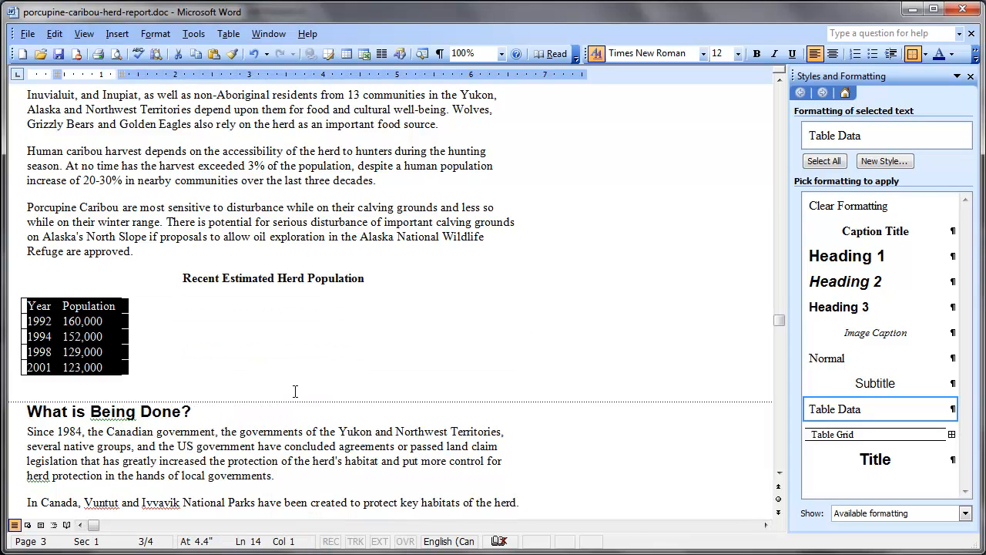
Step: Set the herd population table's alignment to Center in its table properties and deselect the table
right_click(76, 323)
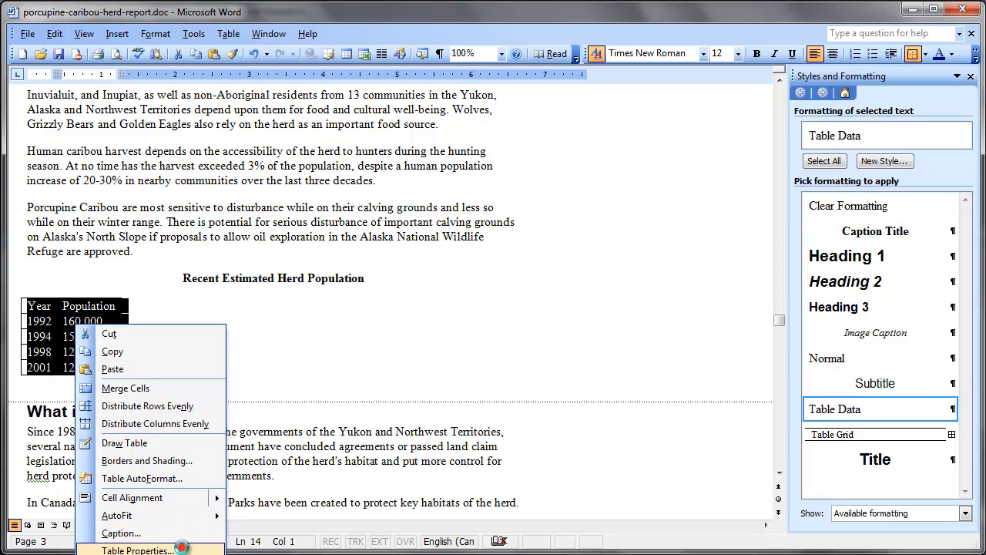
click(185, 550)
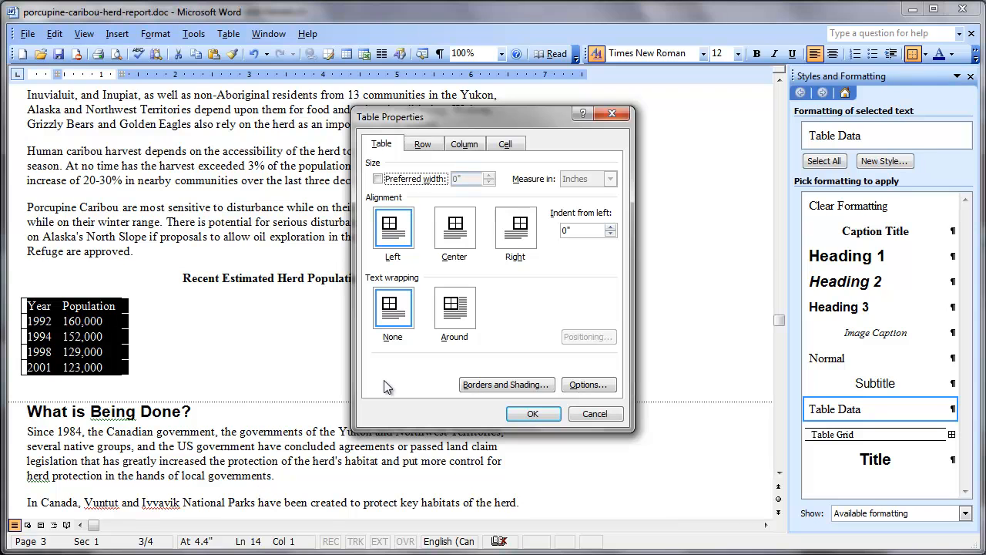
click(459, 226)
click(533, 414)
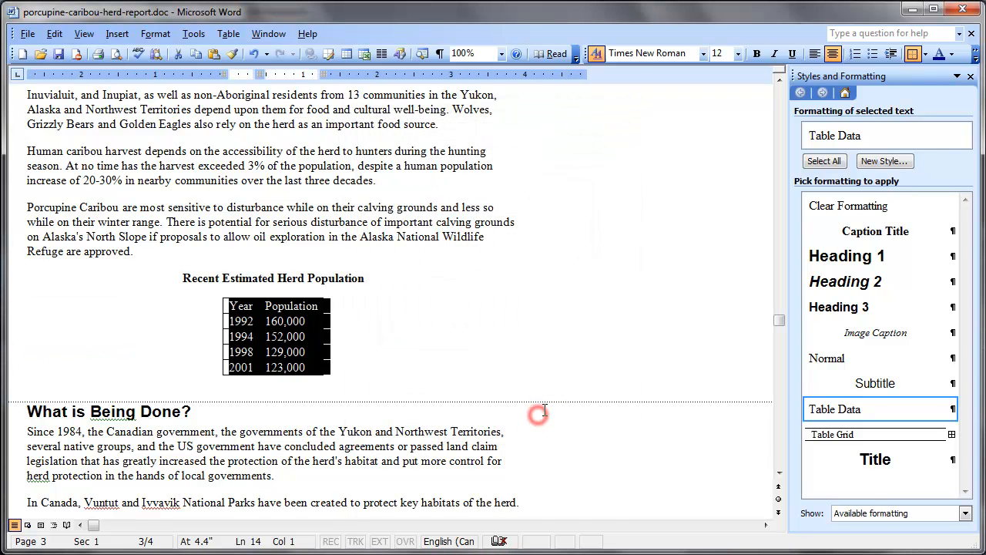
click(540, 267)
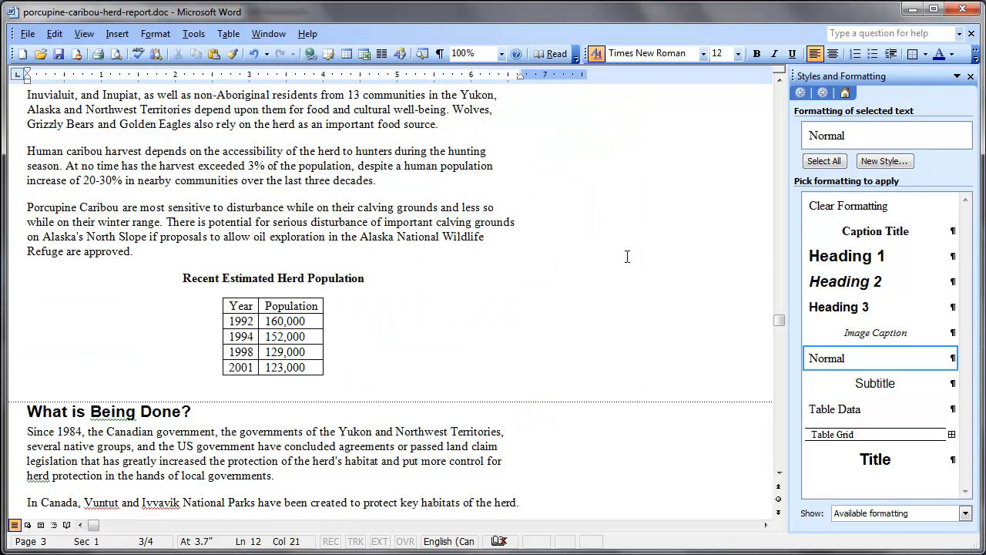